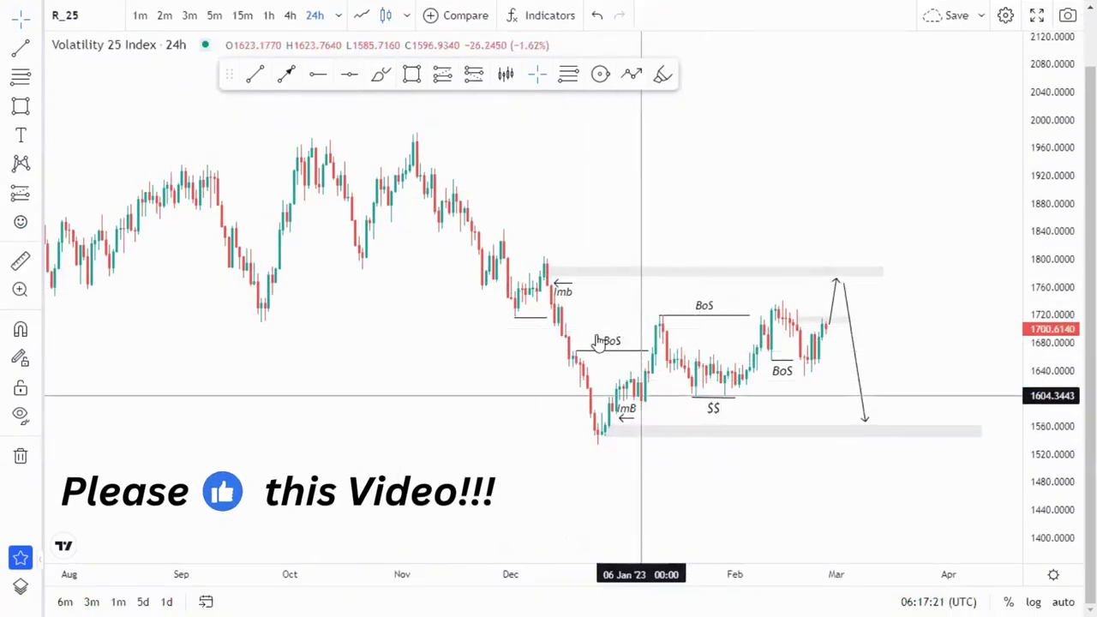
# Examine the daily price history of the Volatility 25 Index leading into the marked supply and demand zones.
pyautogui.scroll(-5, 367, 374)
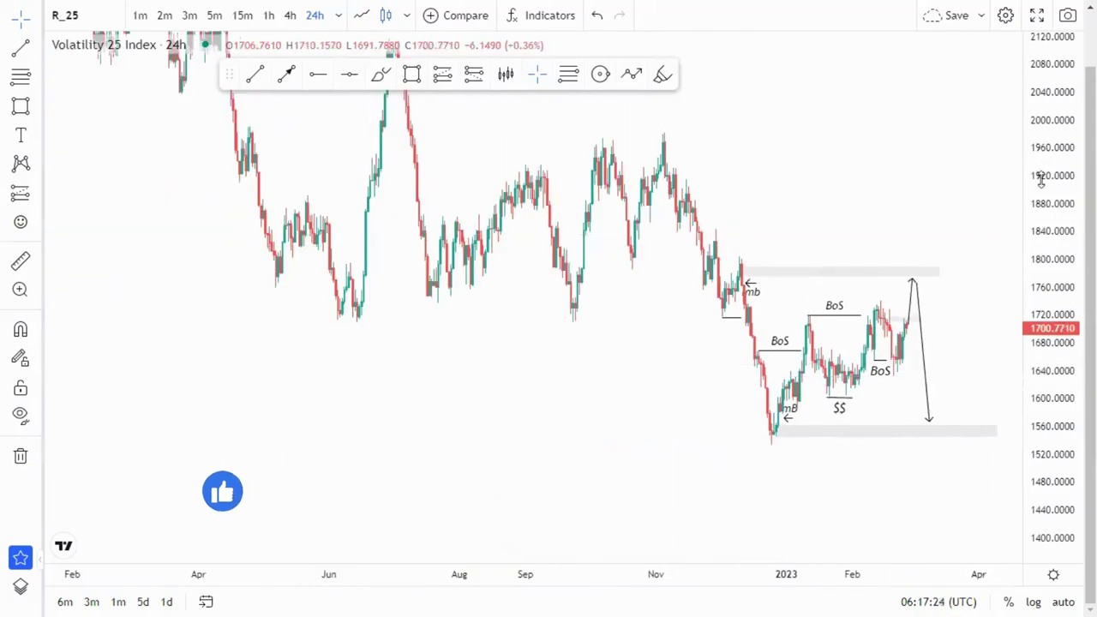
pyautogui.scroll(-4, 443, 397)
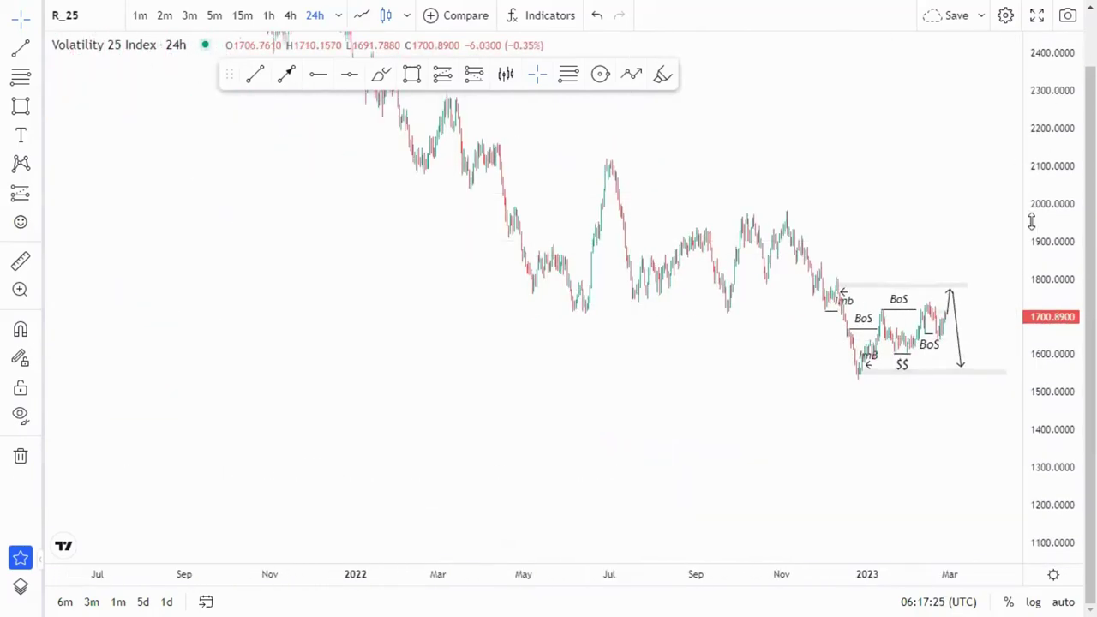
pyautogui.moveTo(1034, 206); pyautogui.dragTo(1033, 353)
pyautogui.moveTo(552, 351); pyautogui.dragTo(529, 380)
pyautogui.moveTo(1052, 110); pyautogui.dragTo(1047, 167)
pyautogui.scroll(-2, 438, 307)
pyautogui.scroll(2, 437, 307)
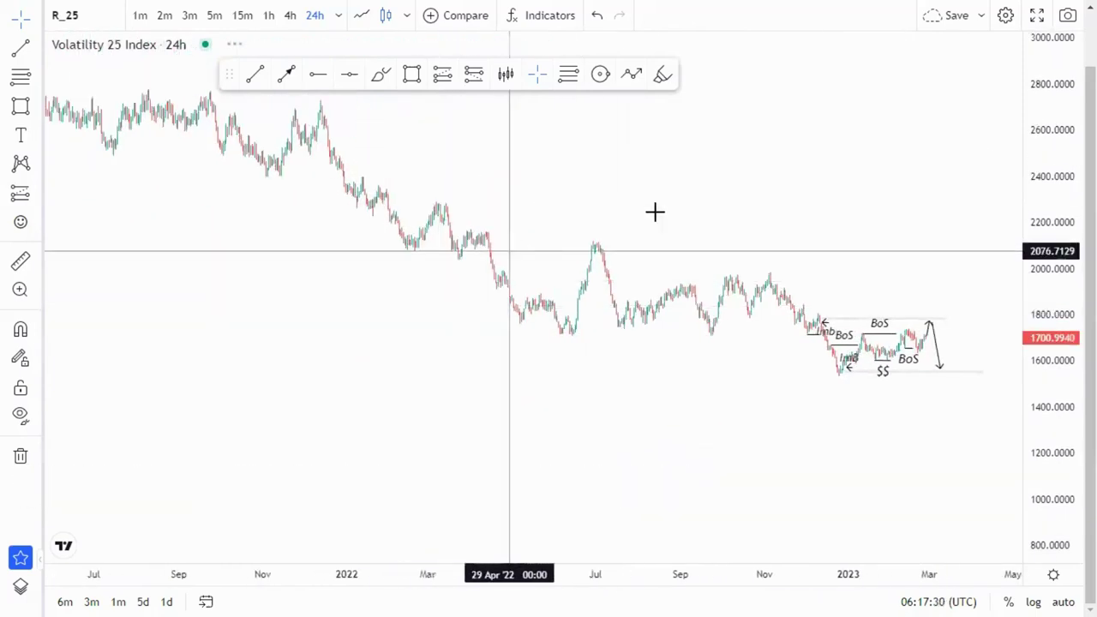
pyautogui.scroll(3, 569, 314)
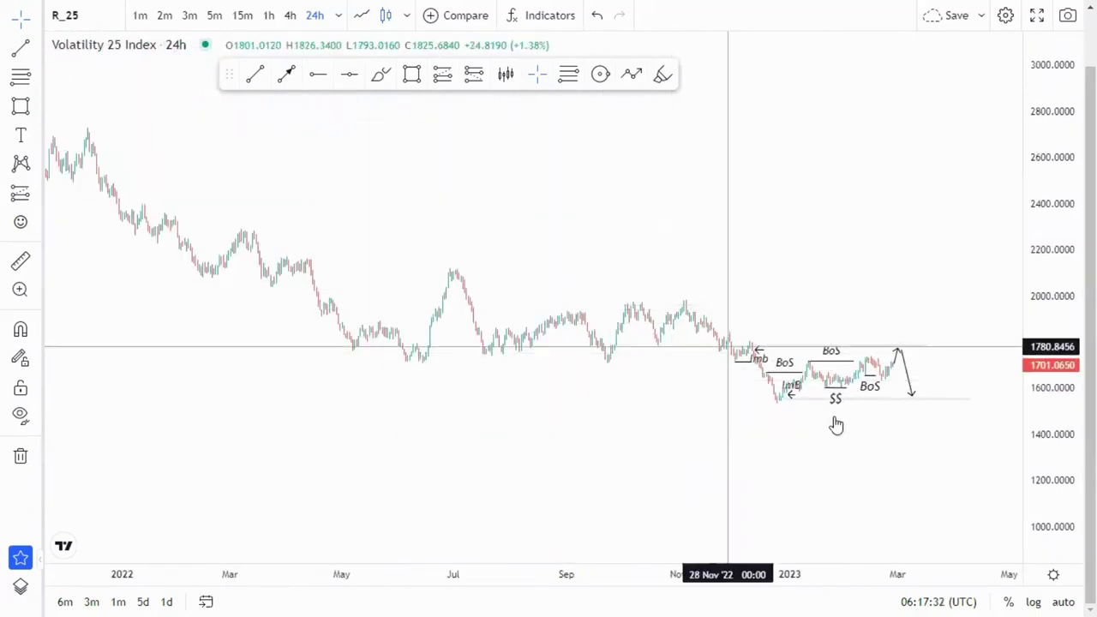
pyautogui.scroll(3, 836, 424)
pyautogui.moveTo(1041, 463); pyautogui.dragTo(1022, 259)
pyautogui.moveTo(690, 324); pyautogui.dragTo(579, 214)
pyautogui.moveTo(1061, 439); pyautogui.dragTo(1027, 300)
pyautogui.scroll(2, 832, 404)
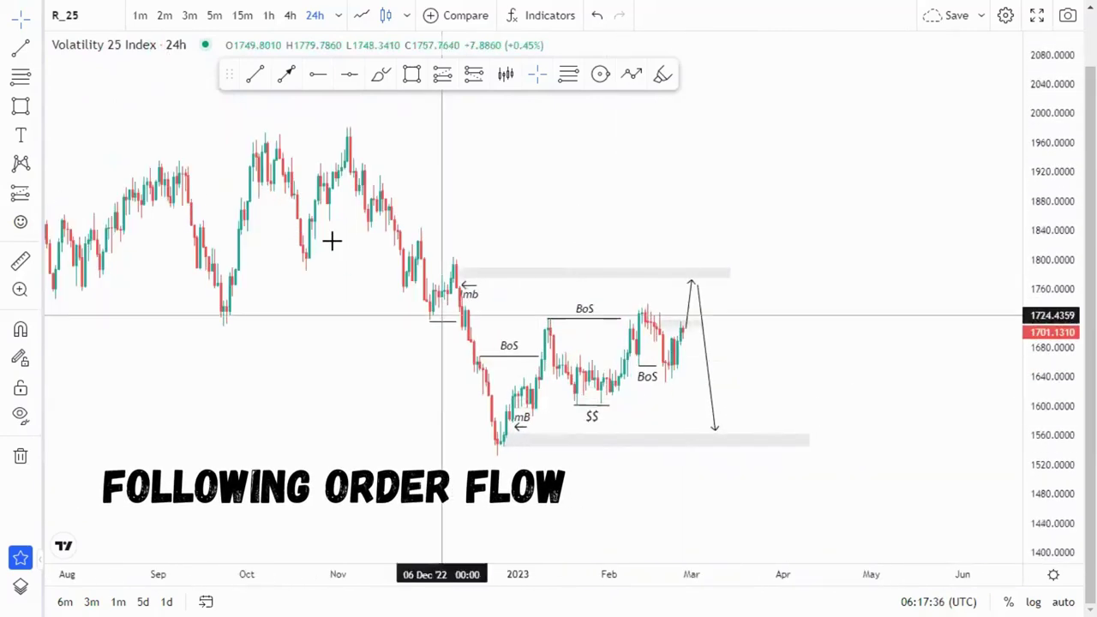
pyautogui.scroll(2, 351, 355)
pyautogui.moveTo(212, 360); pyautogui.dragTo(361, 363)
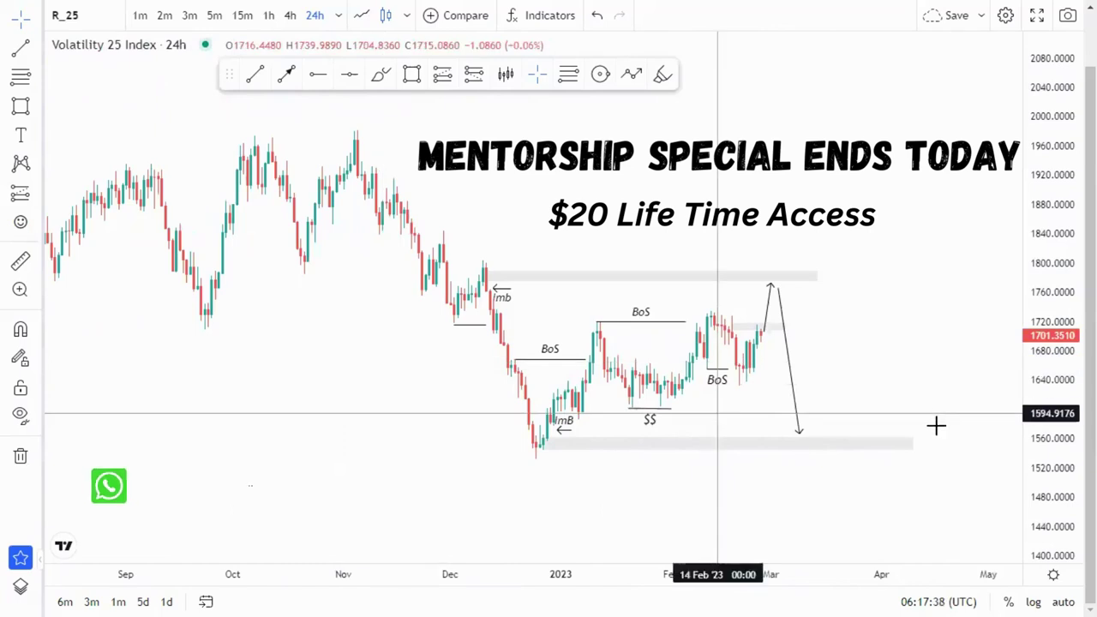
# Extend the lower edge of the upper supply zone down to about 1769.
pyautogui.scroll(2, 979, 385)
pyautogui.moveTo(368, 253); pyautogui.dragTo(368, 276)
pyautogui.click(373, 290)
pyautogui.click(462, 304)
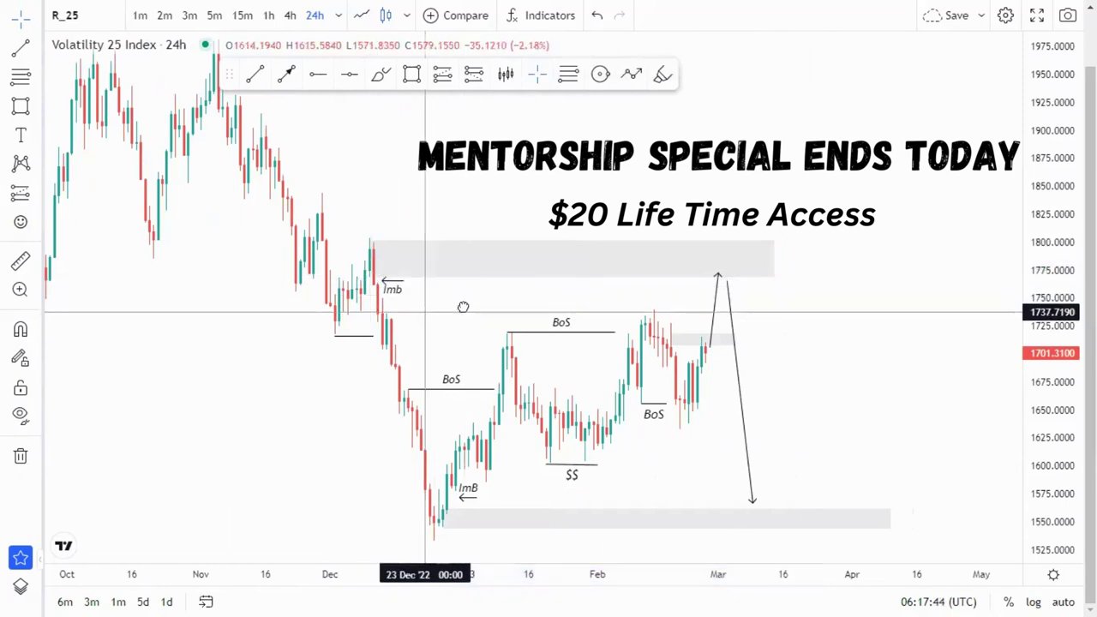
# Add the text label BoS to the short unlabelled line under the early December lows.
pyautogui.moveTo(462, 307); pyautogui.dragTo(514, 304)
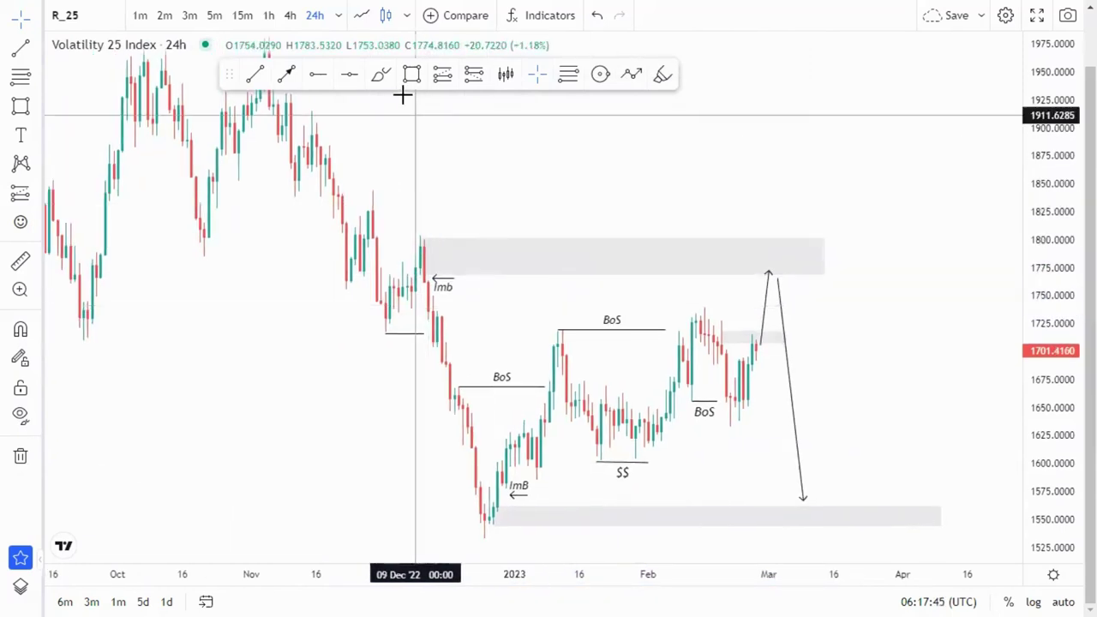
pyautogui.doubleClick(408, 335)
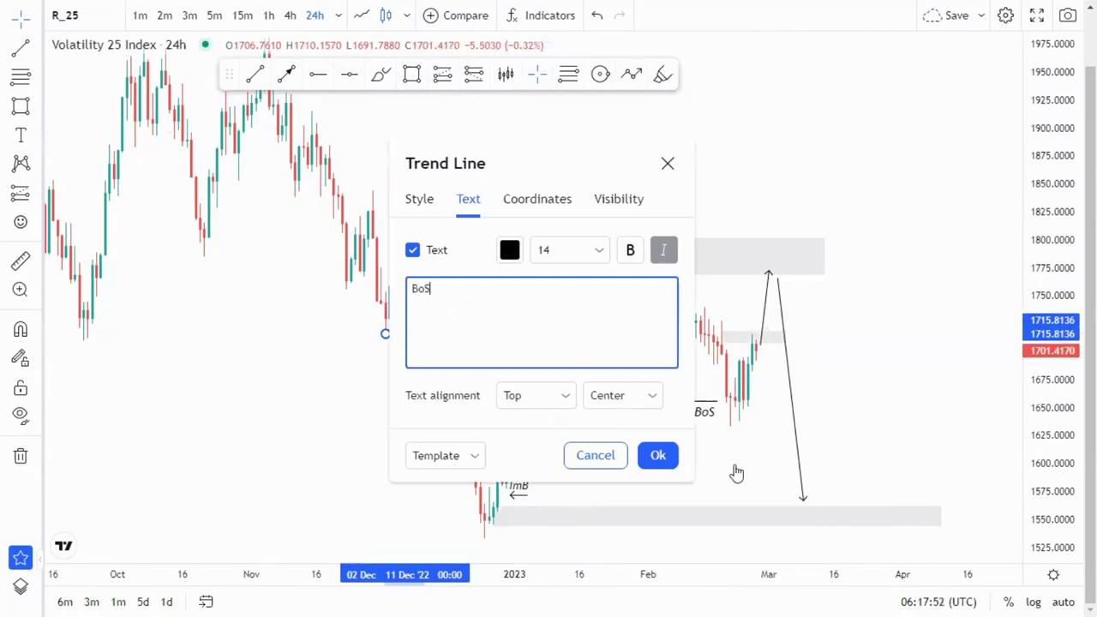
pyautogui.click(658, 455)
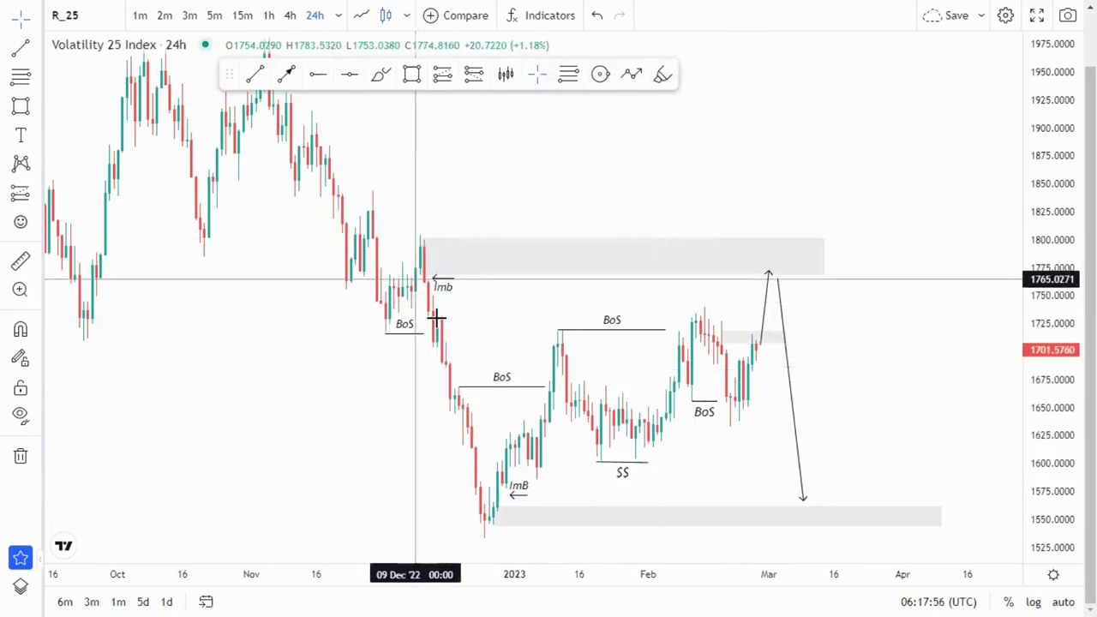
# Draw a rectangle zone around the $$ lows from 07 Jan to 01 Feb '23, between about 1622 and 1585.
pyautogui.moveTo(418, 361); pyautogui.dragTo(429, 323)
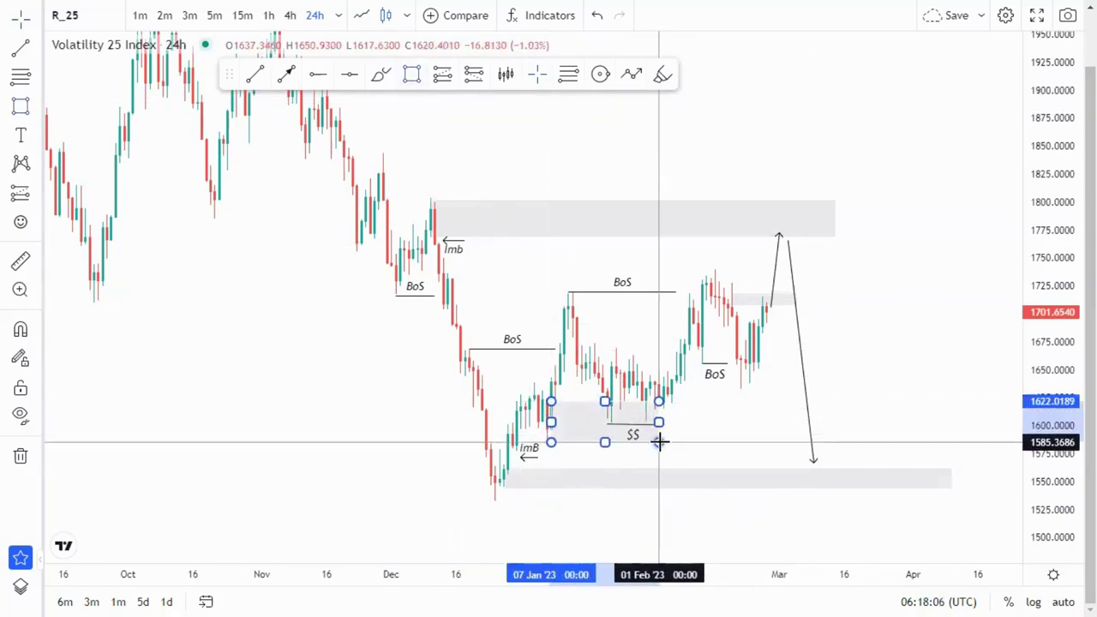
pyautogui.click(715, 421)
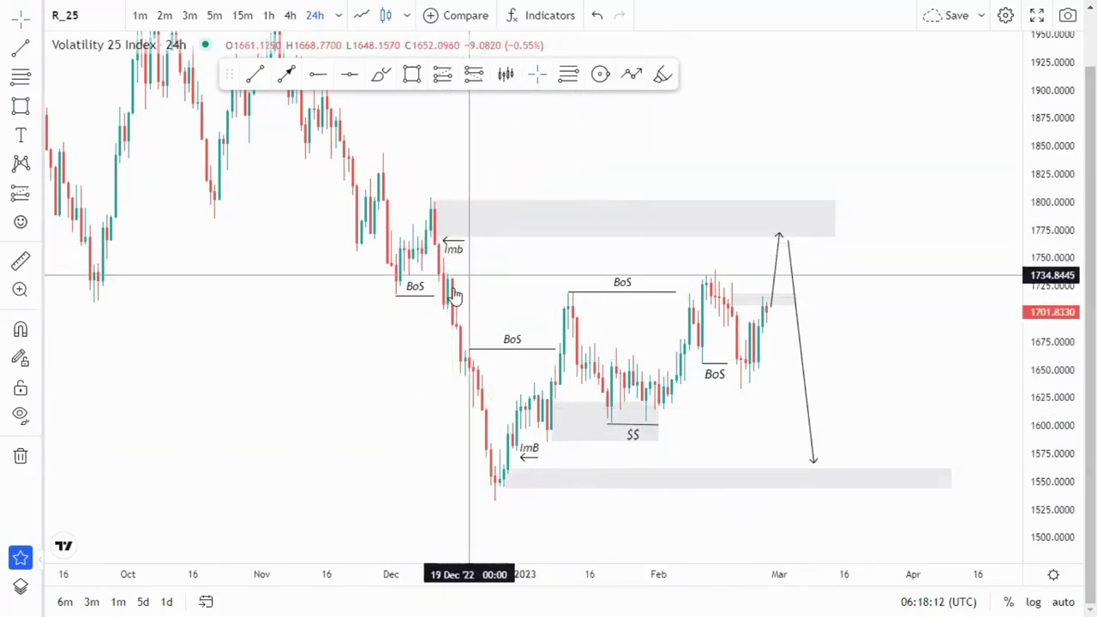
pyautogui.moveTo(482, 298); pyautogui.dragTo(420, 287)
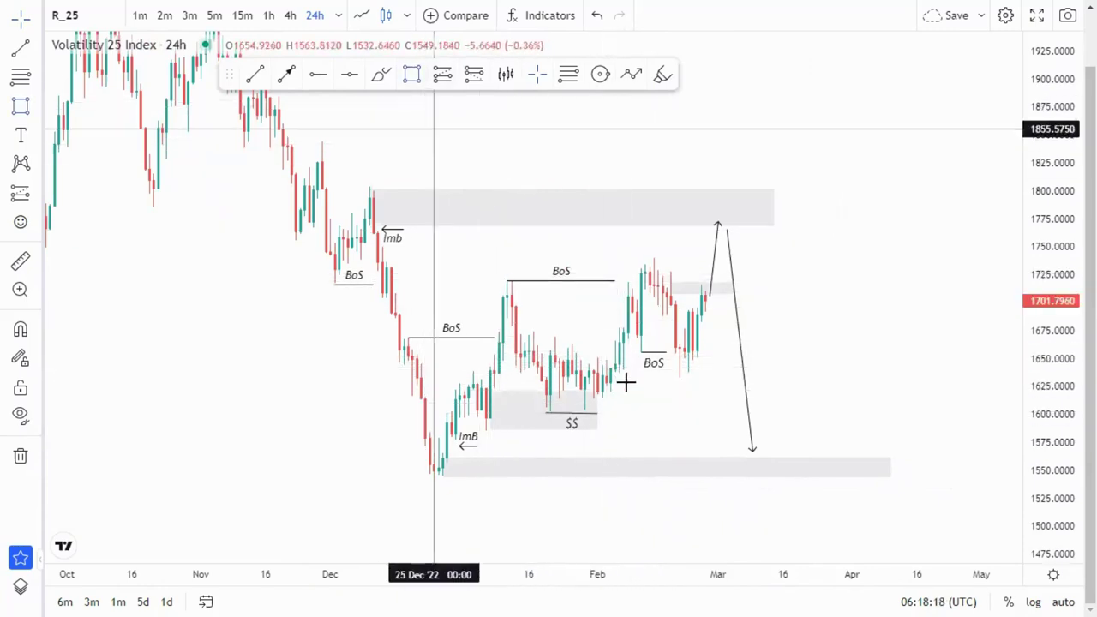
pyautogui.moveTo(623, 335); pyautogui.dragTo(705, 377)
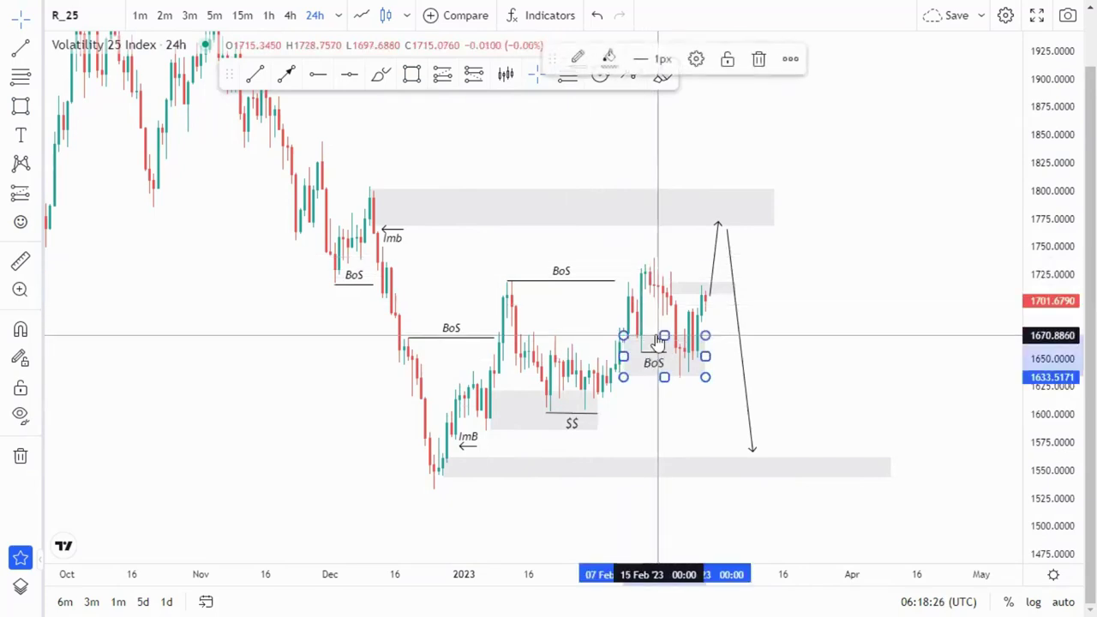
pyautogui.press('Delete')
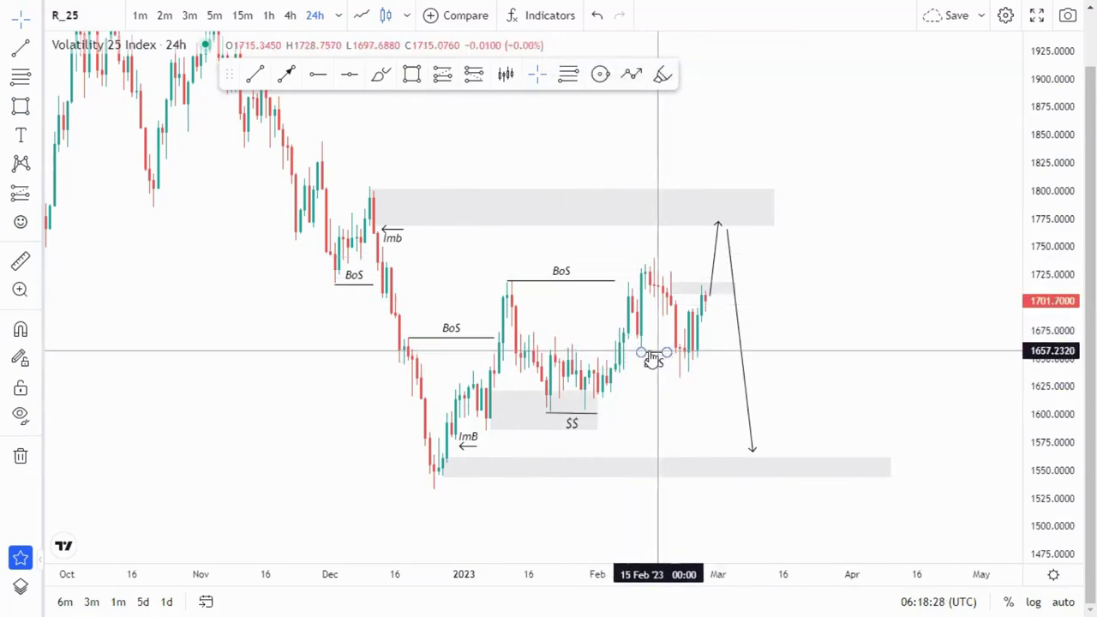
# Switch the chart to the 4-hour timeframe.
pyautogui.moveTo(615, 416); pyautogui.dragTo(600, 411)
pyautogui.scroll(1, 641, 392)
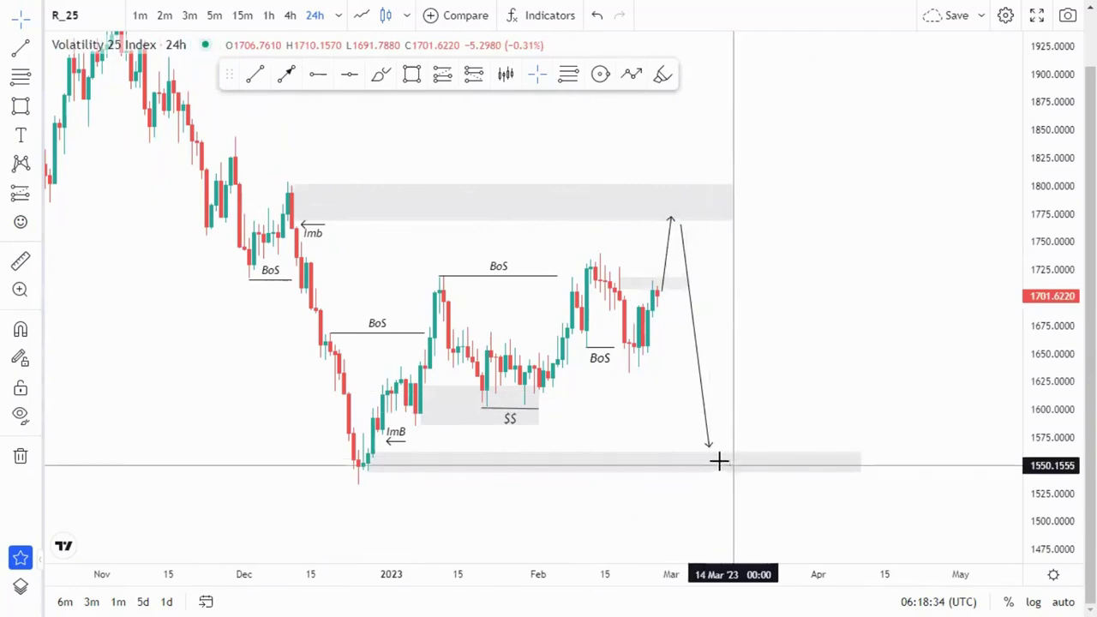
pyautogui.moveTo(641, 412); pyautogui.dragTo(756, 410)
pyautogui.scroll(2, 699, 413)
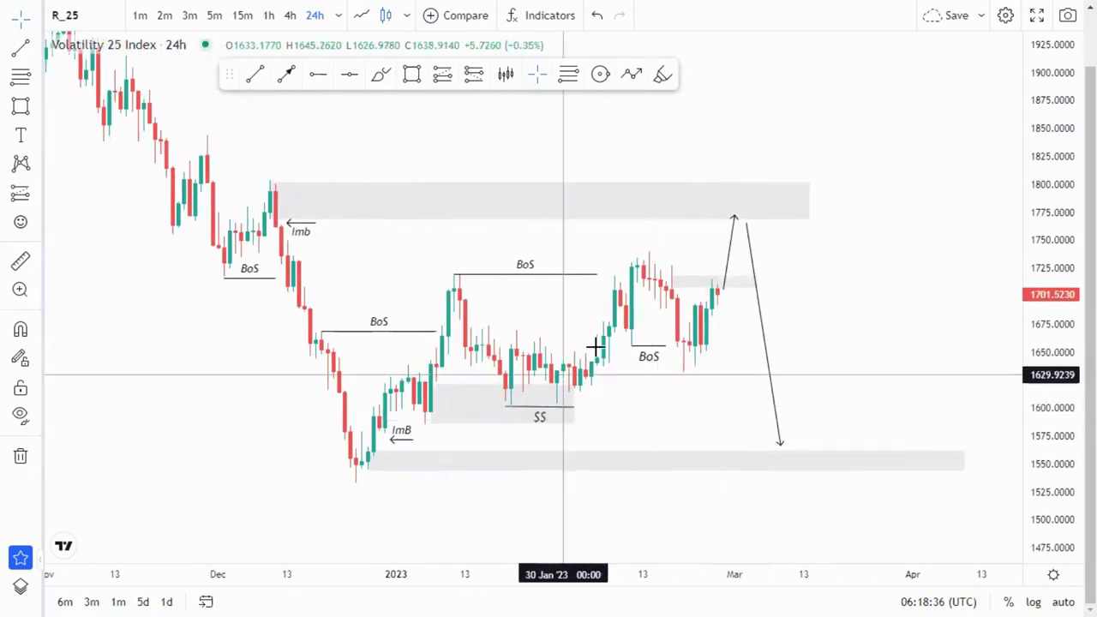
pyautogui.click(289, 15)
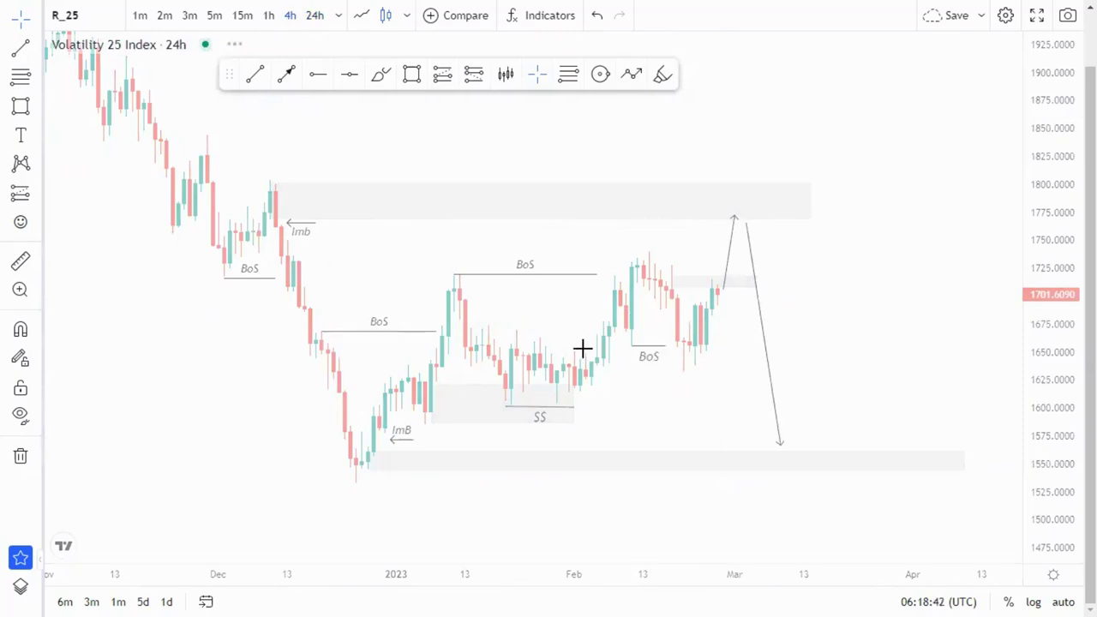
pyautogui.scroll(-2, 797, 400)
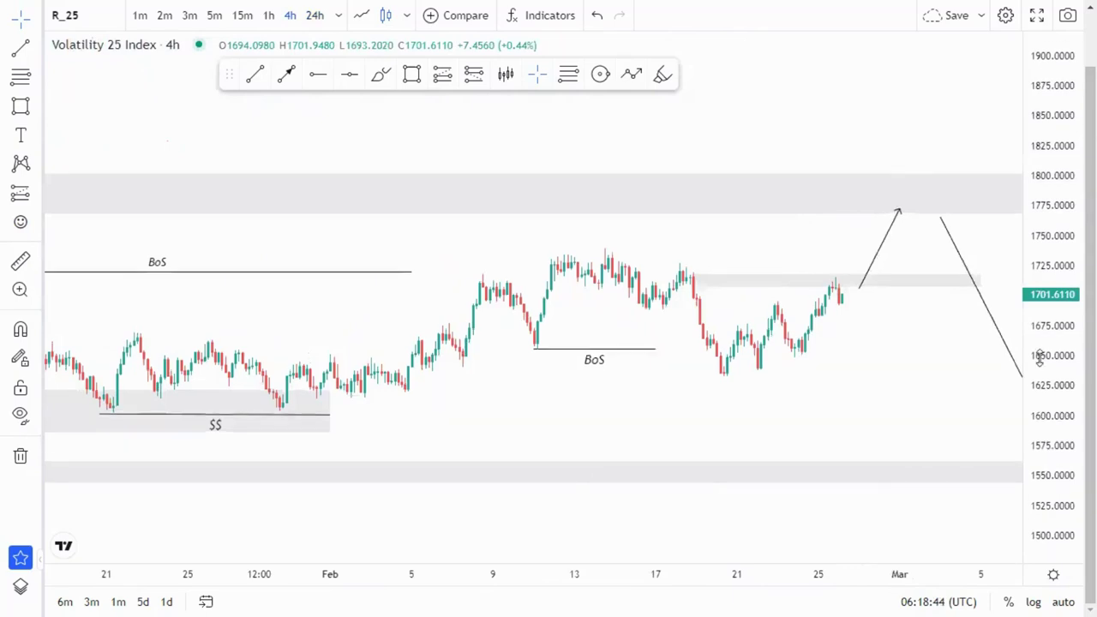
# Delete the rectangle zone around the January lows and level the end of the $$ line.
pyautogui.moveTo(1040, 399); pyautogui.dragTo(1040, 128)
pyautogui.moveTo(720, 466); pyautogui.dragTo(894, 314)
pyautogui.scroll(-3, 719, 426)
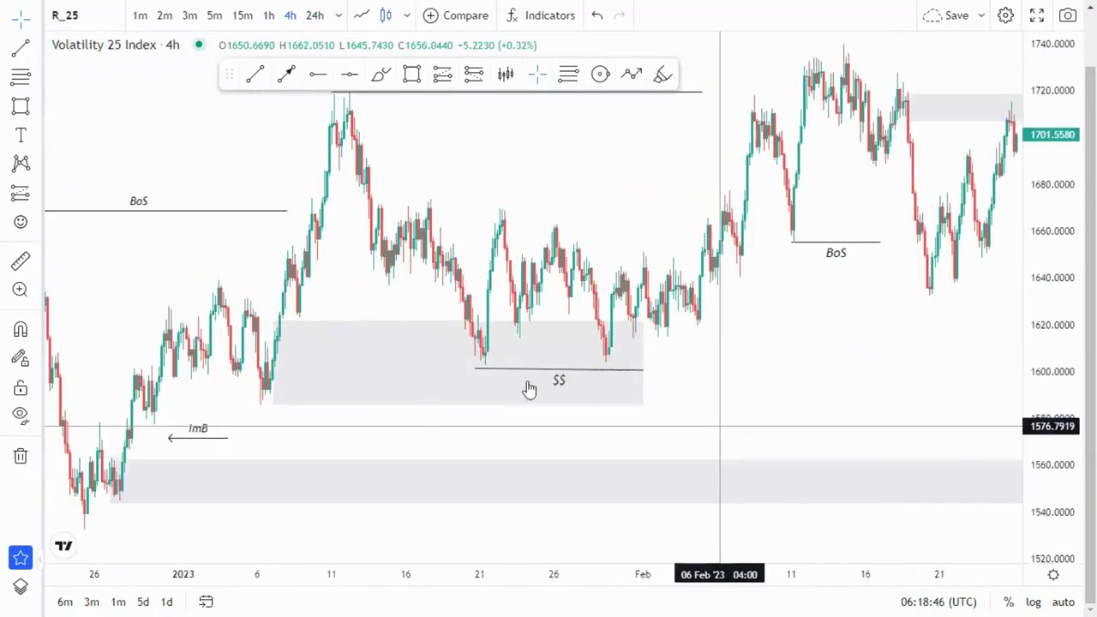
pyautogui.click(642, 323)
pyautogui.moveTo(642, 323); pyautogui.dragTo(450, 388)
pyautogui.press('Delete')
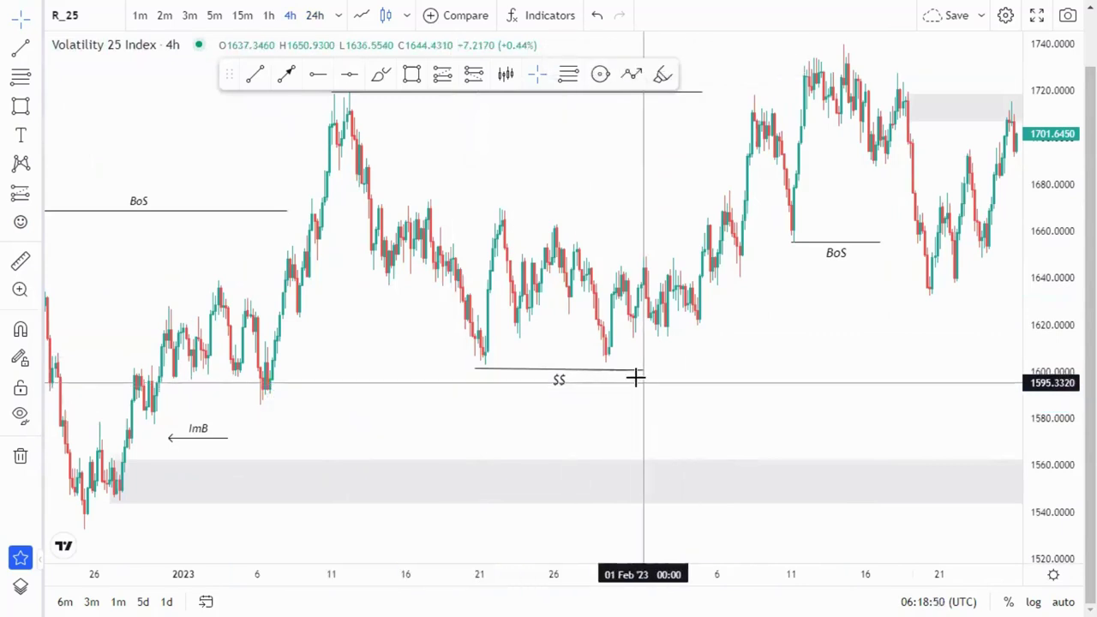
pyautogui.click(644, 374)
# Extend the February BoS line's end to 18 Feb '23.
pyautogui.moveTo(828, 400); pyautogui.dragTo(443, 426)
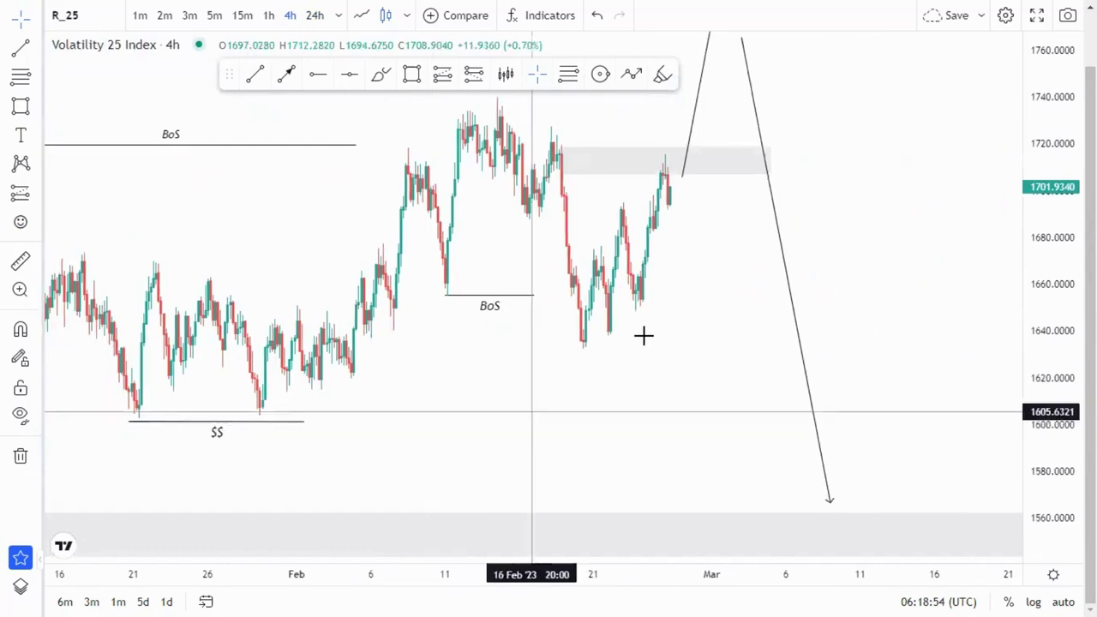
pyautogui.moveTo(382, 446); pyautogui.dragTo(625, 440)
pyautogui.moveTo(711, 392); pyautogui.dragTo(543, 423)
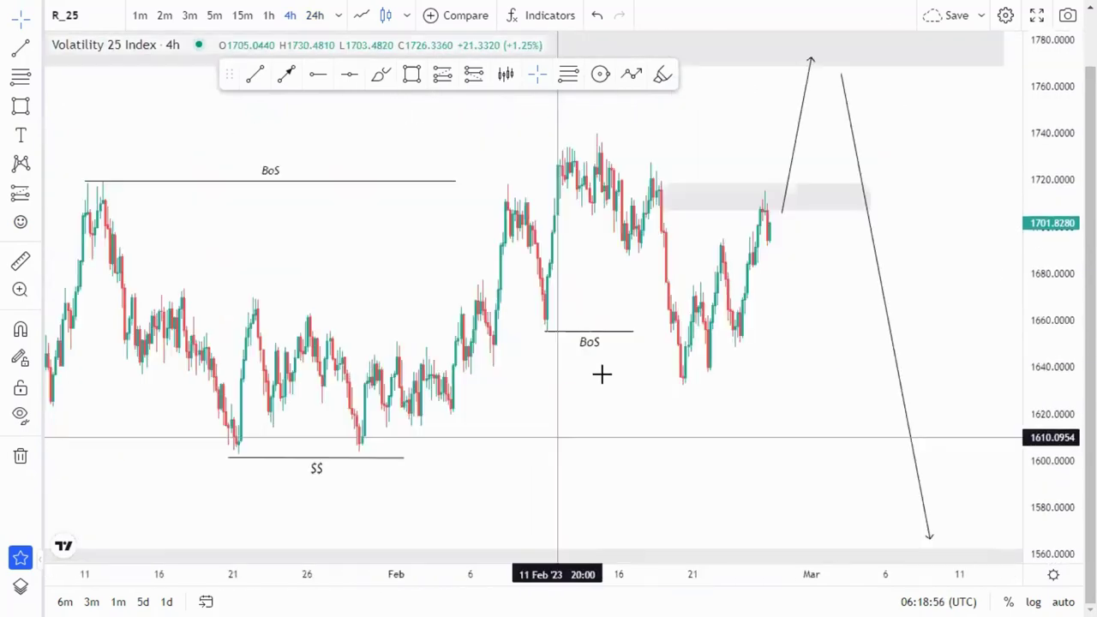
pyautogui.moveTo(611, 337); pyautogui.dragTo(623, 339)
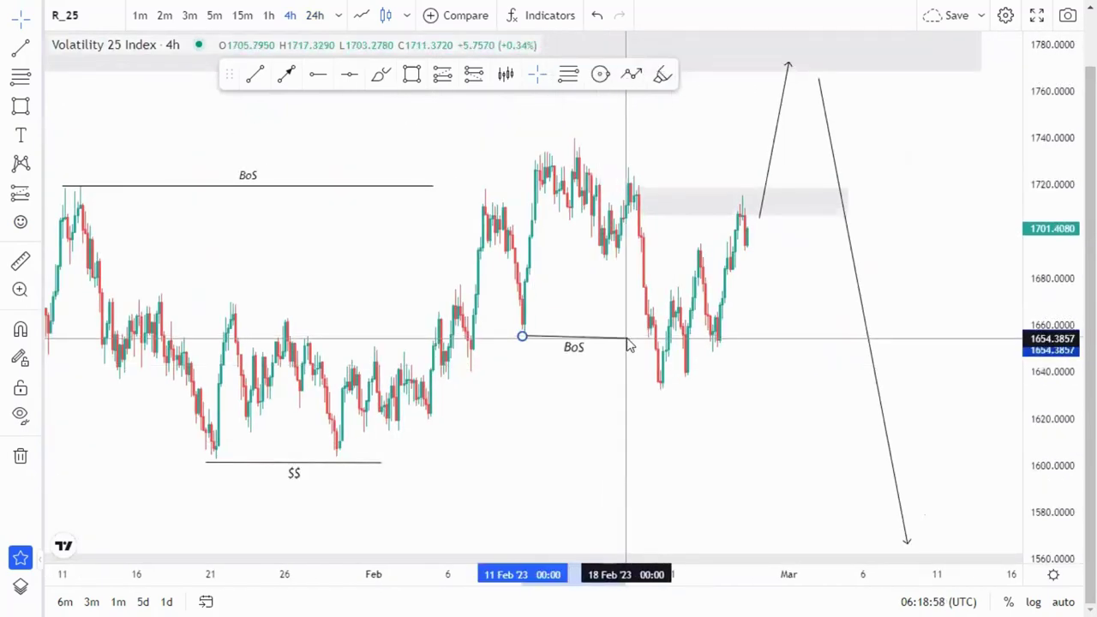
# Mark the drop below the small supply zone with a short arrow and raise that zone's lower edge to about 1710.
pyautogui.scroll(3, 595, 446)
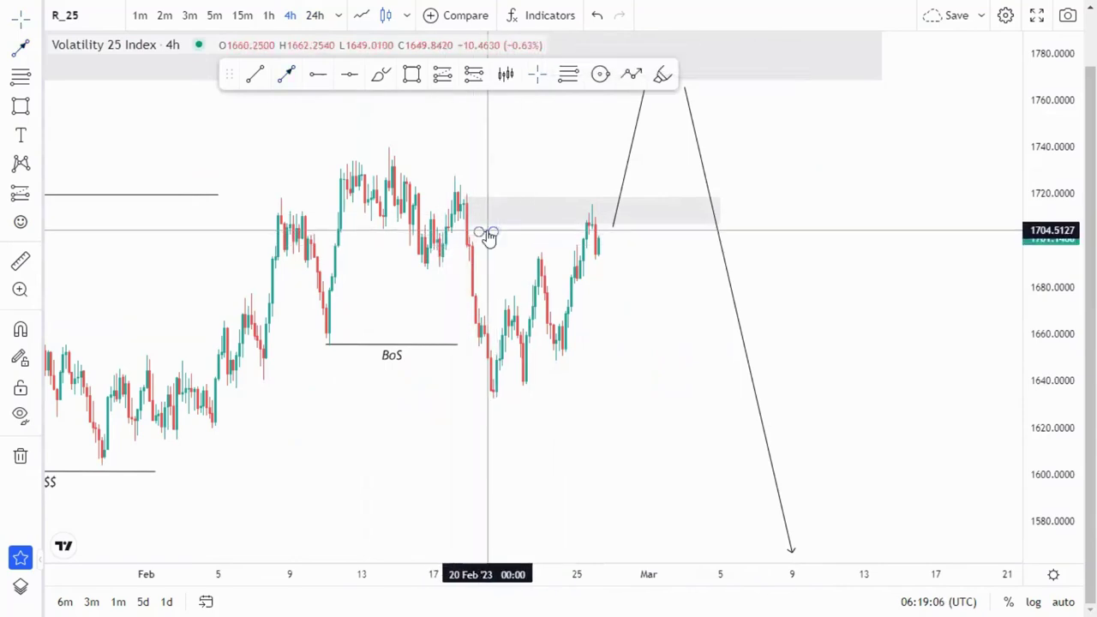
pyautogui.moveTo(499, 257); pyautogui.dragTo(505, 280)
pyautogui.click(470, 240)
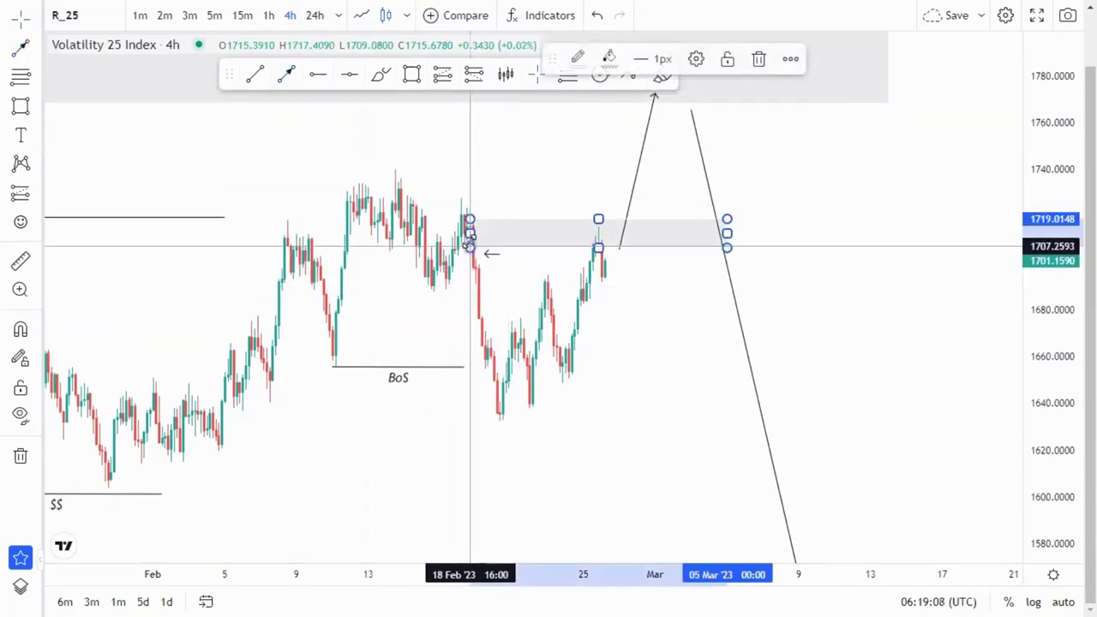
pyautogui.click(667, 305)
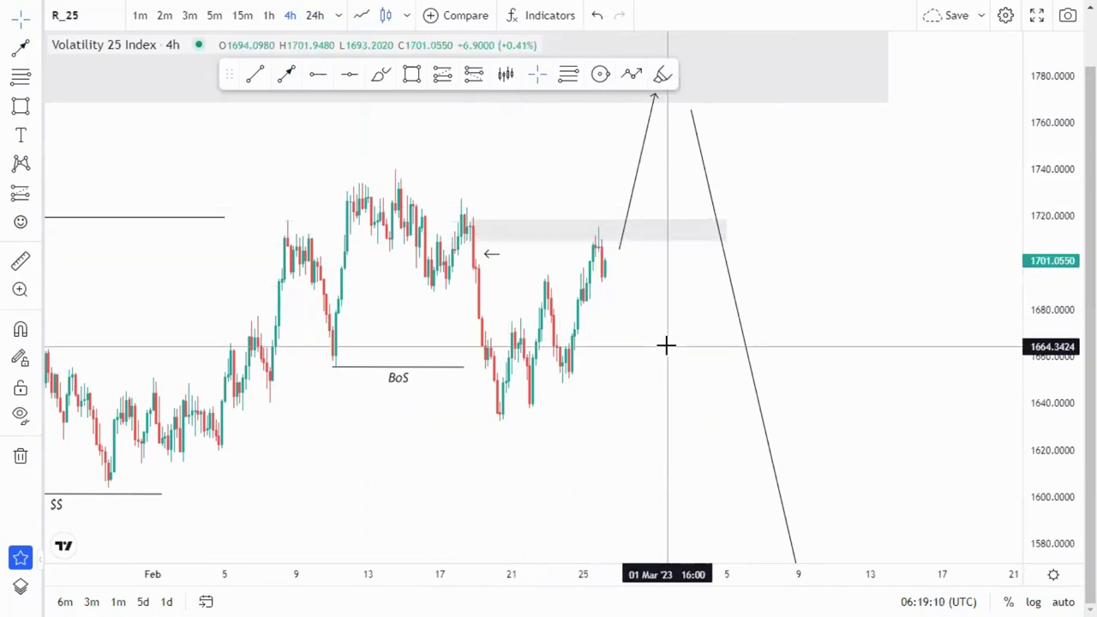
# Move the falling projection arrow to start at the rising arrow's tip and end at about 1568.8 on 05 Mar '23.
pyautogui.moveTo(664, 353); pyautogui.dragTo(653, 366)
pyautogui.moveTo(1067, 200); pyautogui.dragTo(1066, 320)
pyautogui.moveTo(629, 388); pyautogui.dragTo(714, 383)
pyautogui.scroll(1, 712, 397)
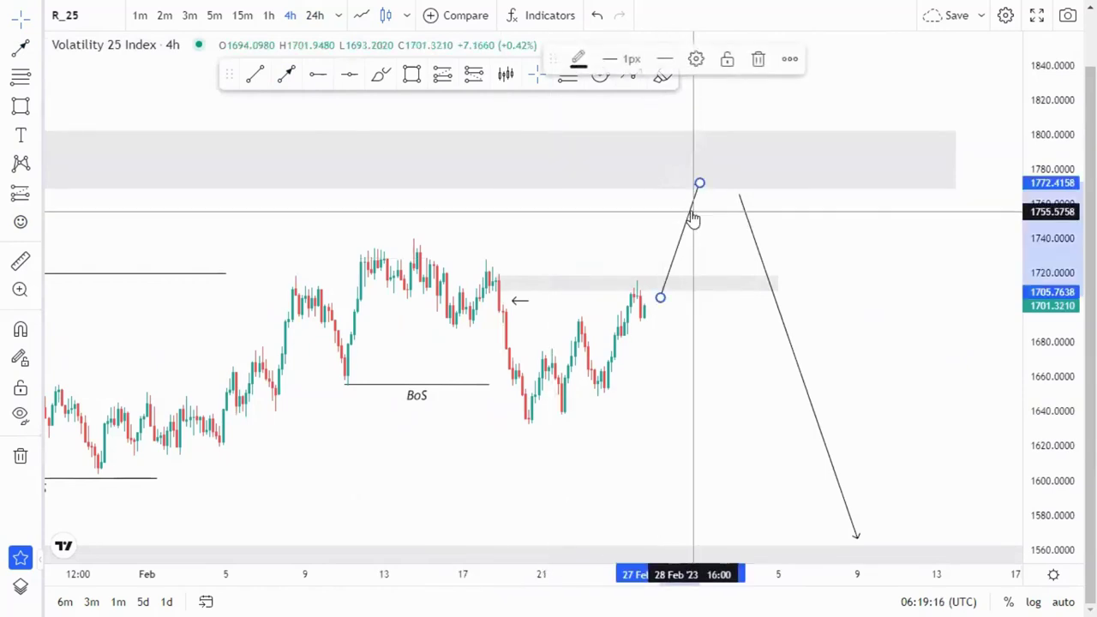
pyautogui.click(746, 213)
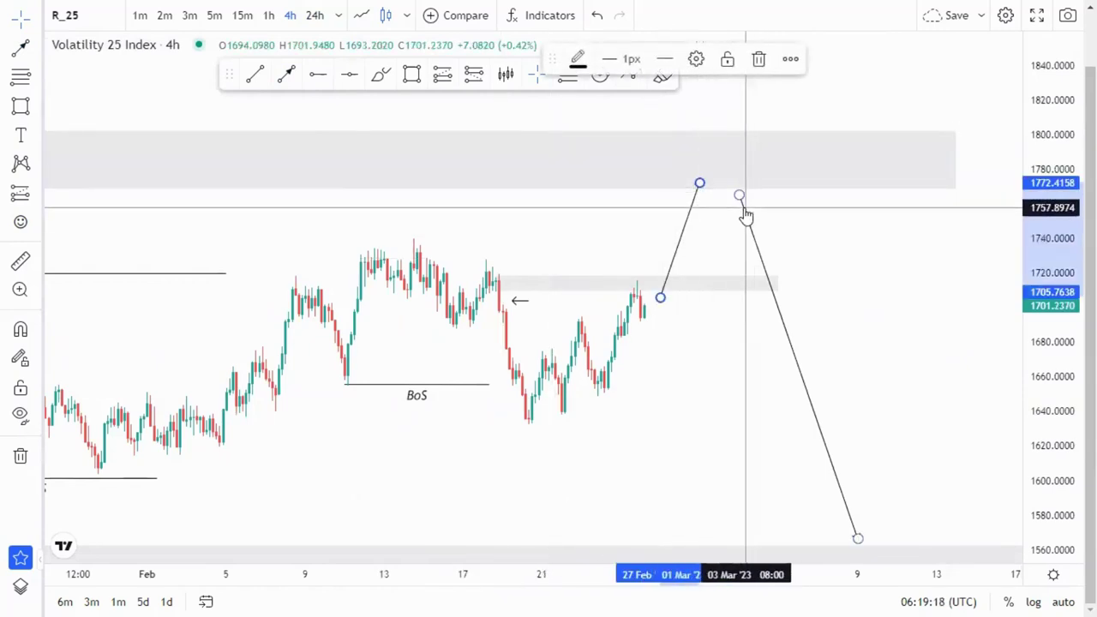
pyautogui.moveTo(733, 203); pyautogui.dragTo(702, 192)
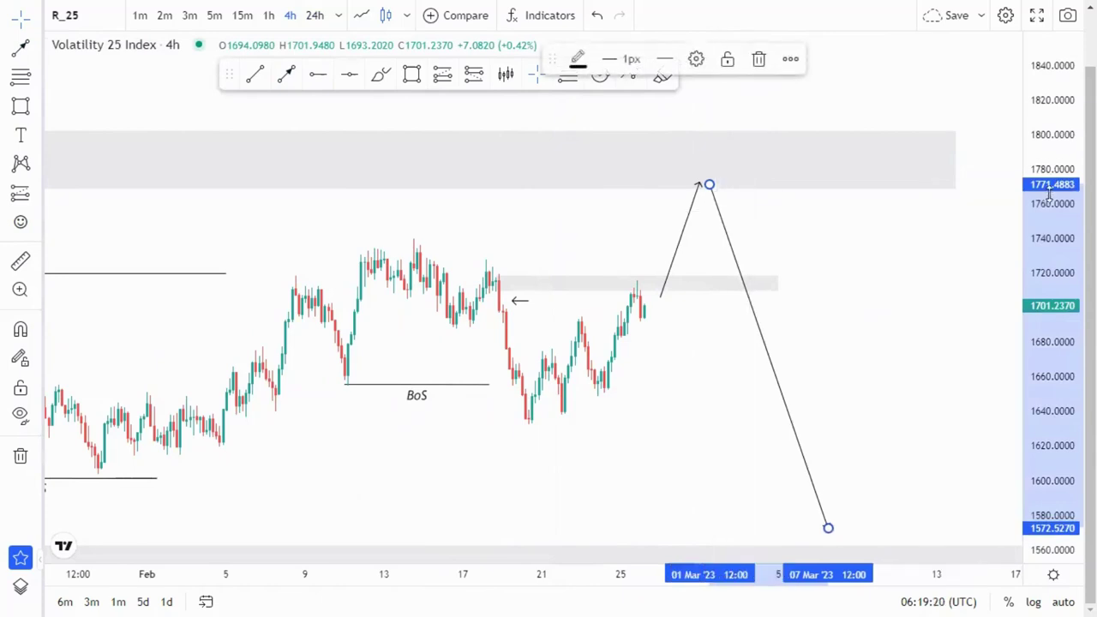
pyautogui.moveTo(639, 391); pyautogui.dragTo(564, 346)
pyautogui.moveTo(754, 434); pyautogui.dragTo(706, 438)
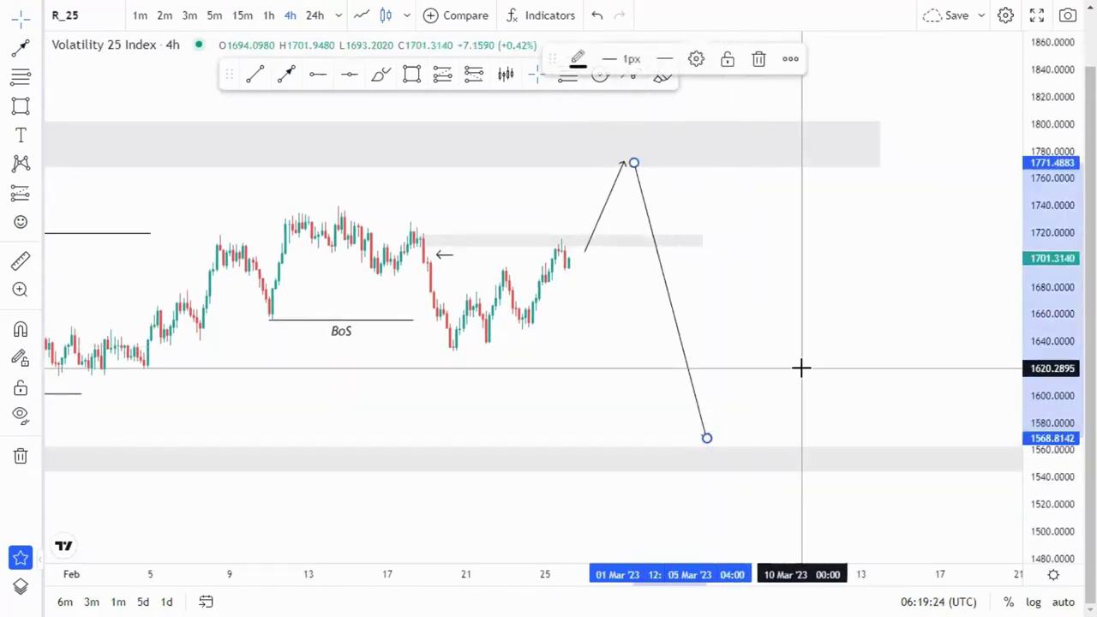
# Delete the falling projection arrow.
pyautogui.press('Delete')
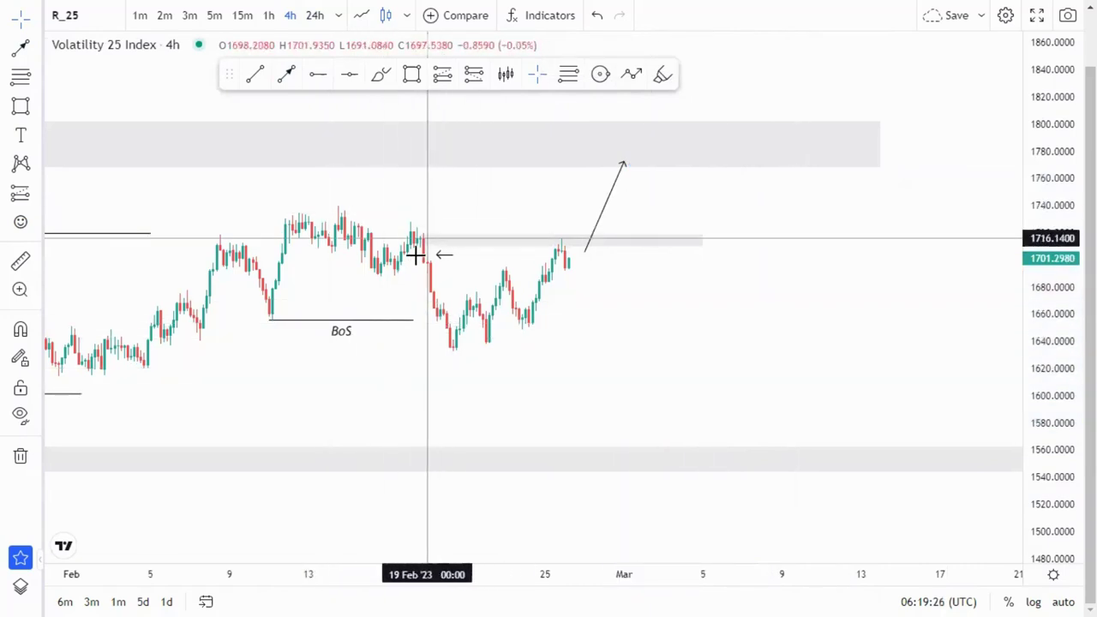
pyautogui.click(444, 254)
pyautogui.click(674, 318)
# Switch the chart to the 1-hour timeframe.
pyautogui.moveTo(1053, 403); pyautogui.dragTo(1050, 301)
pyautogui.moveTo(612, 380); pyautogui.dragTo(825, 385)
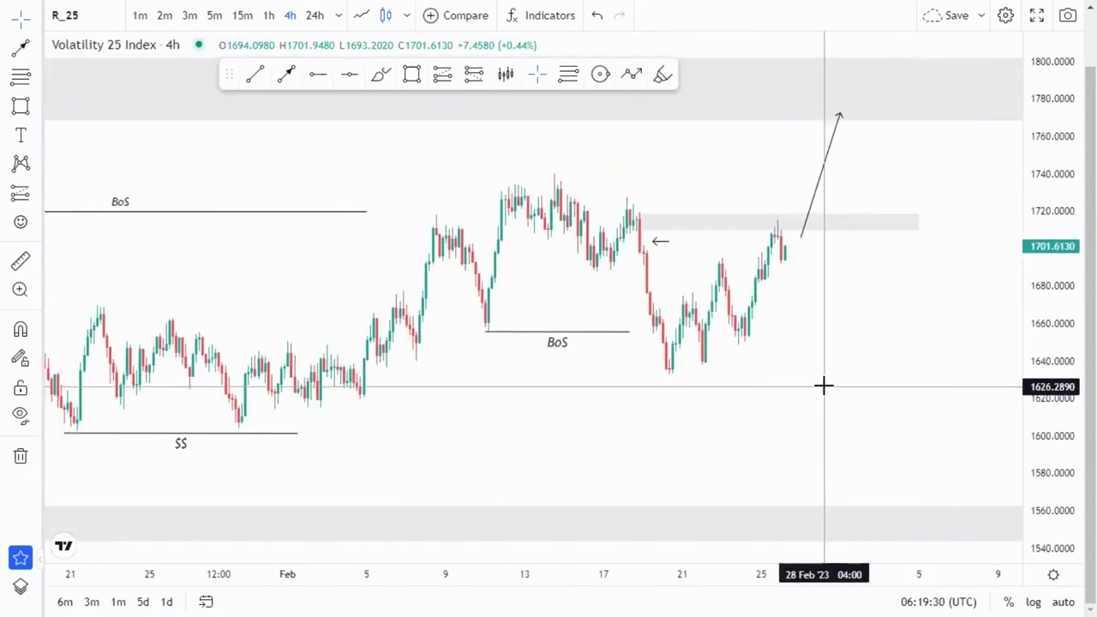
pyautogui.scroll(2, 825, 385)
pyautogui.scroll(2, 755, 363)
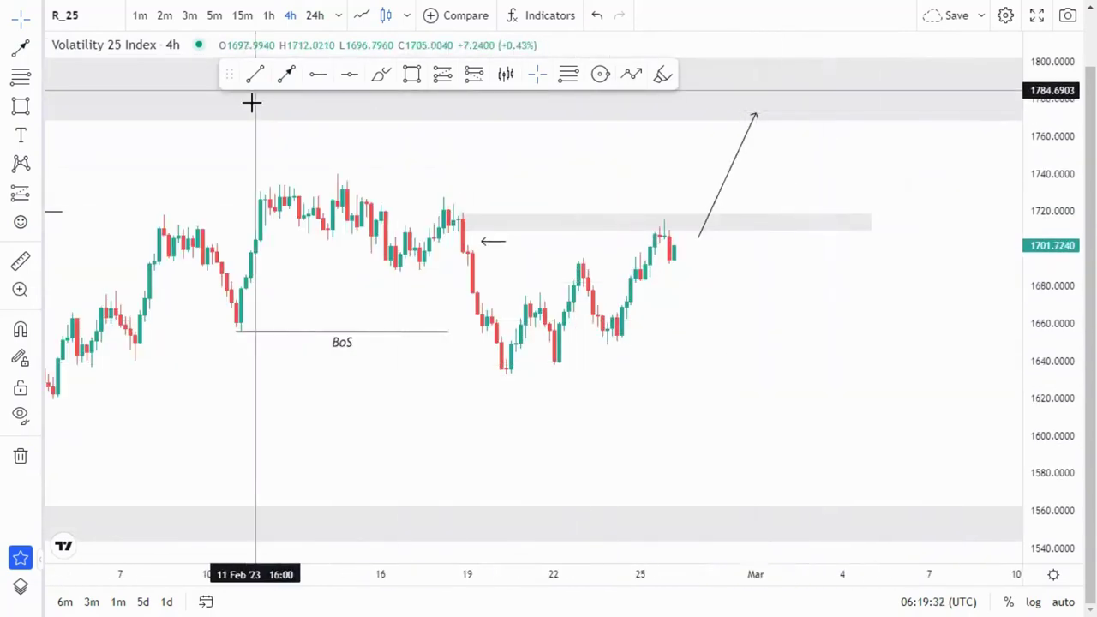
pyautogui.click(269, 16)
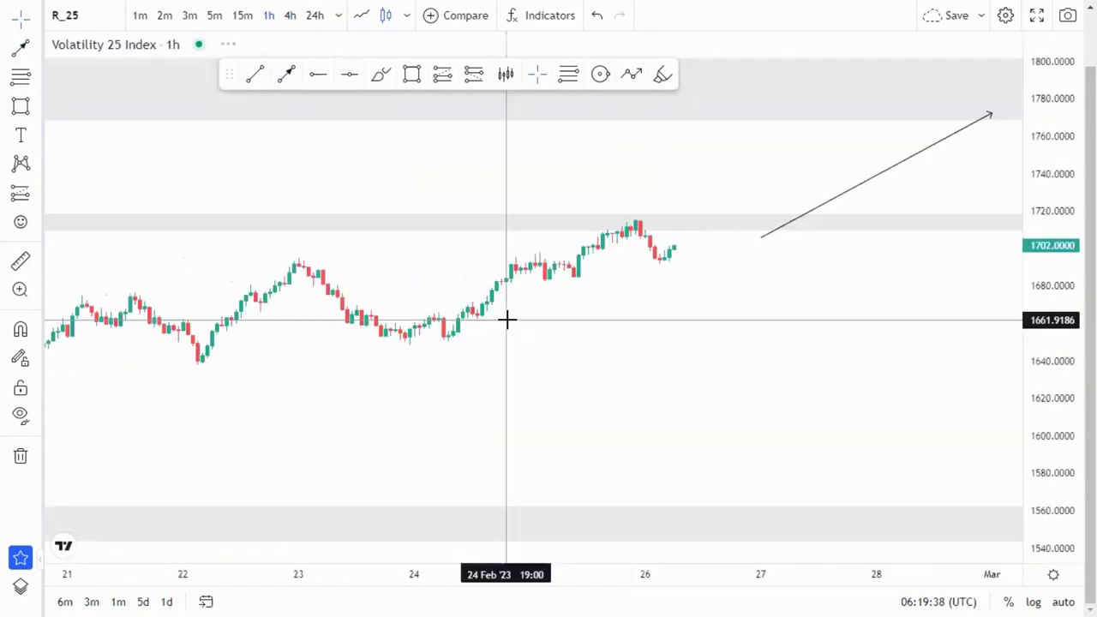
# Draw trend lines under the two 25 Feb lows: a short one at about 1682 and one at about 1685 extending to 26 Feb 09:00.
pyautogui.scroll(-2, 921, 407)
pyautogui.scroll(2, 1009, 285)
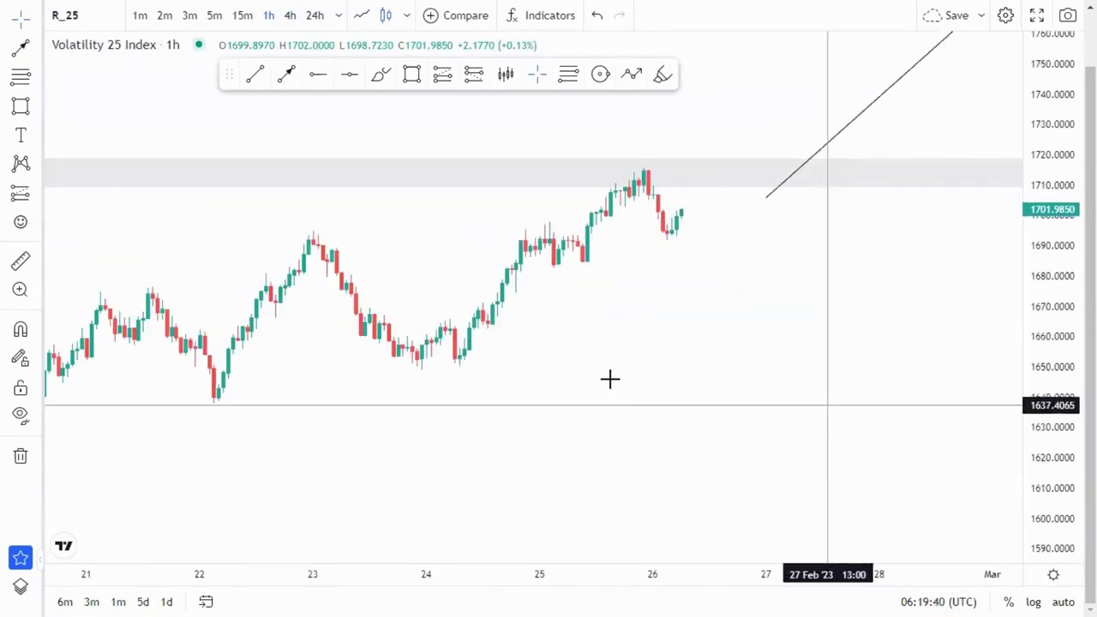
pyautogui.moveTo(631, 382); pyautogui.dragTo(663, 379)
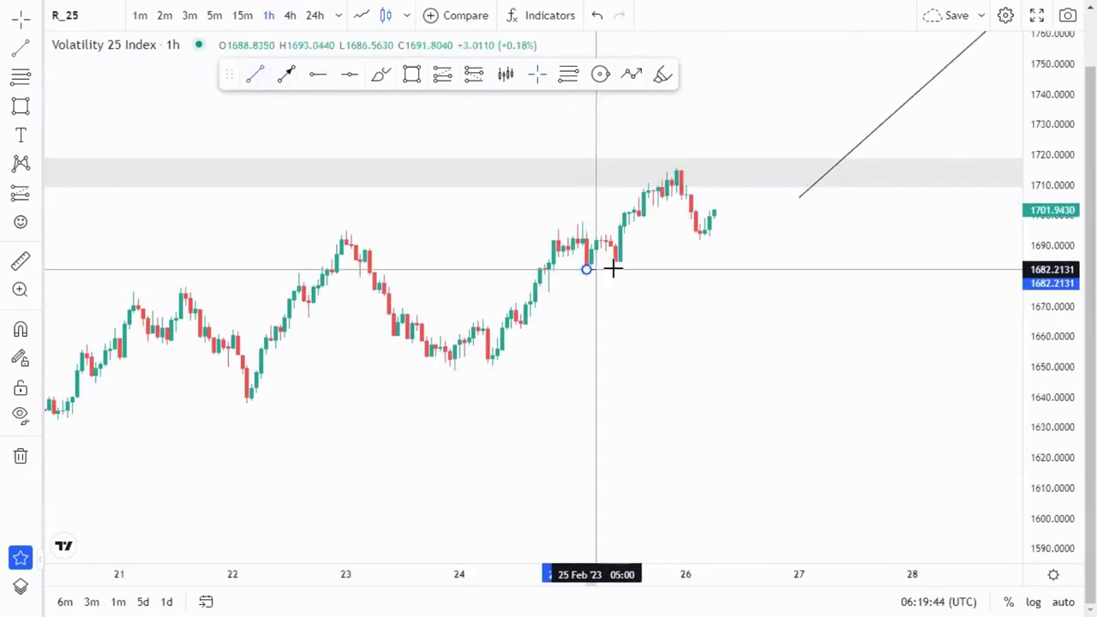
pyautogui.click(763, 318)
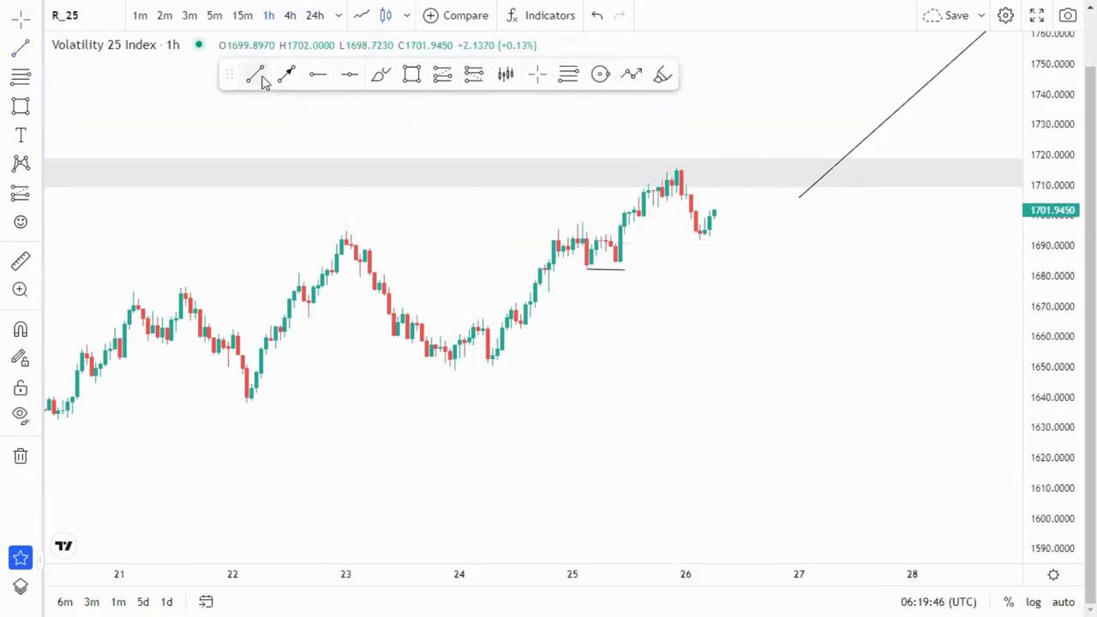
pyautogui.click(611, 262)
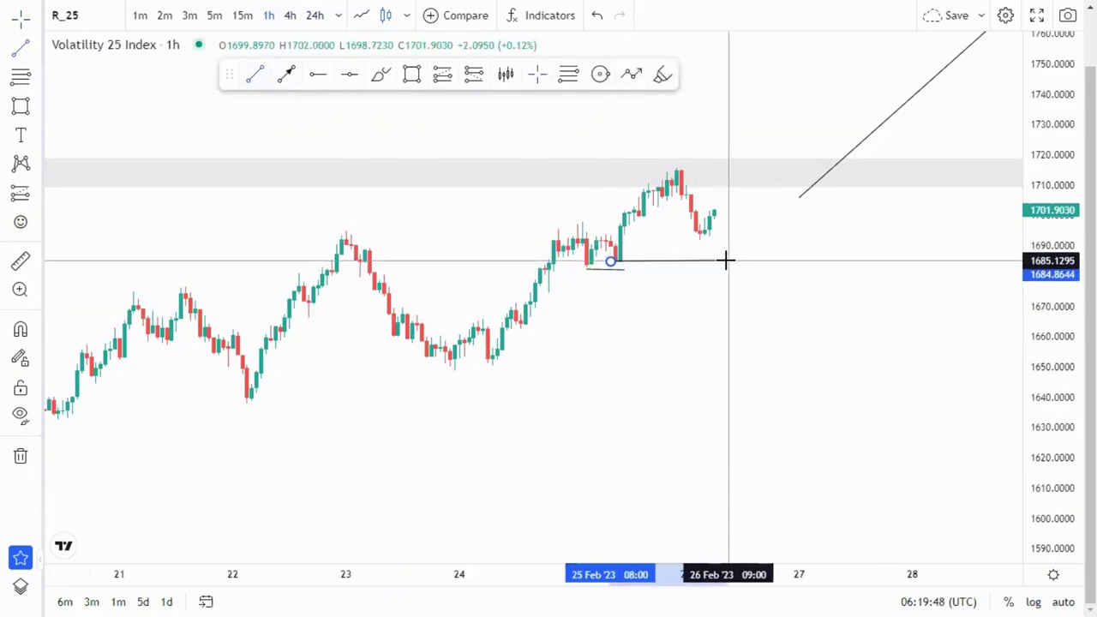
pyautogui.click(811, 317)
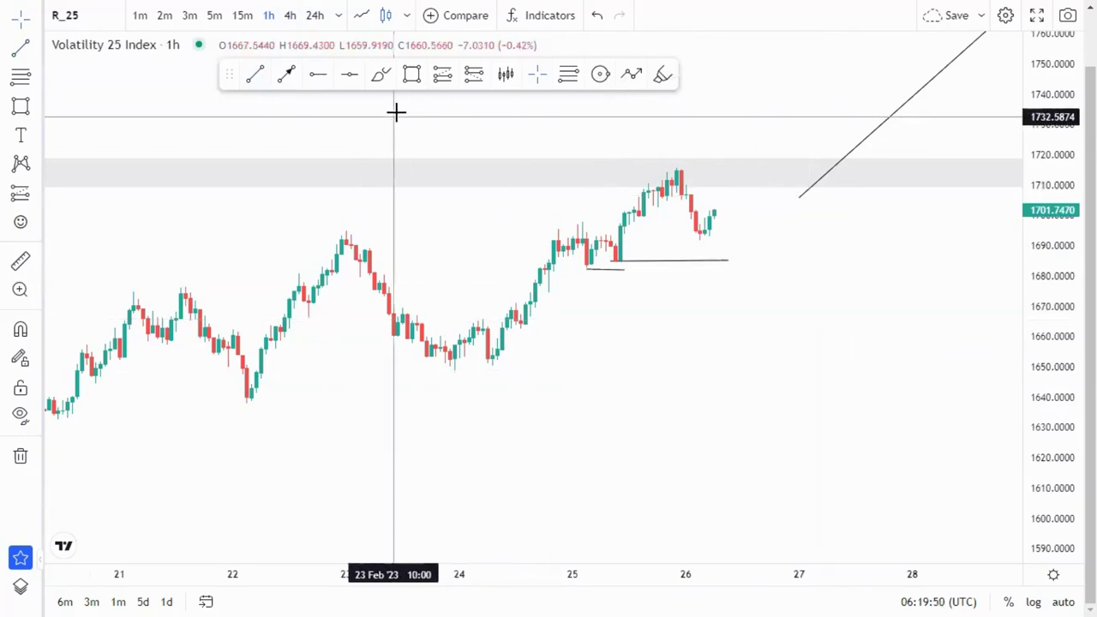
# Draw a projected price path from the latest candle down to about 1676, up to about 1708, and down to about 1624.
pyautogui.click(719, 213)
pyautogui.click(737, 288)
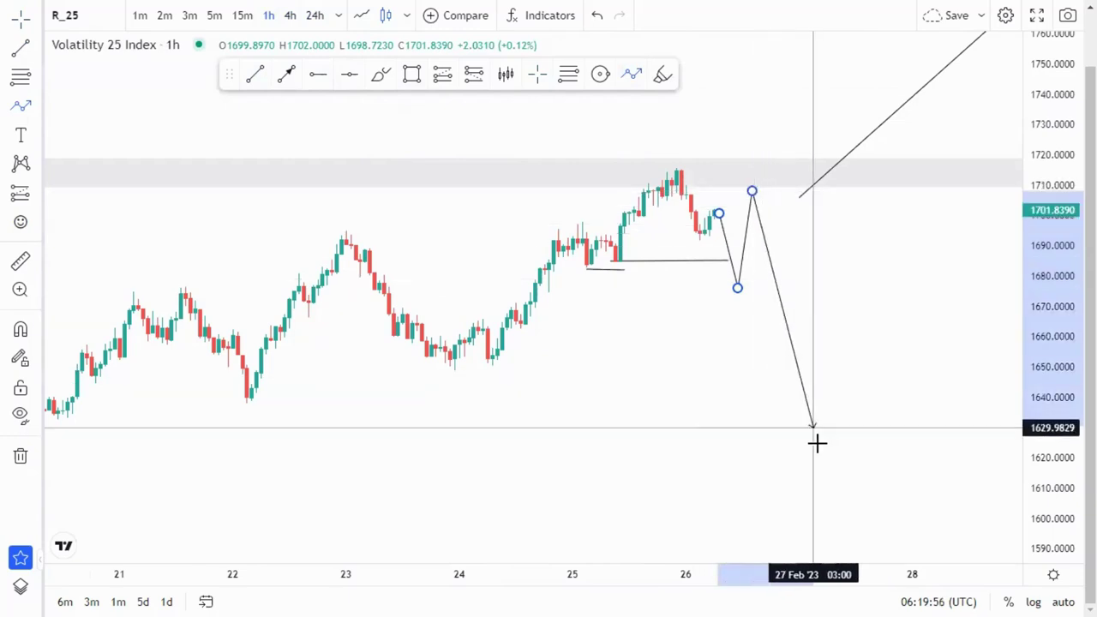
pyautogui.doubleClick(818, 447)
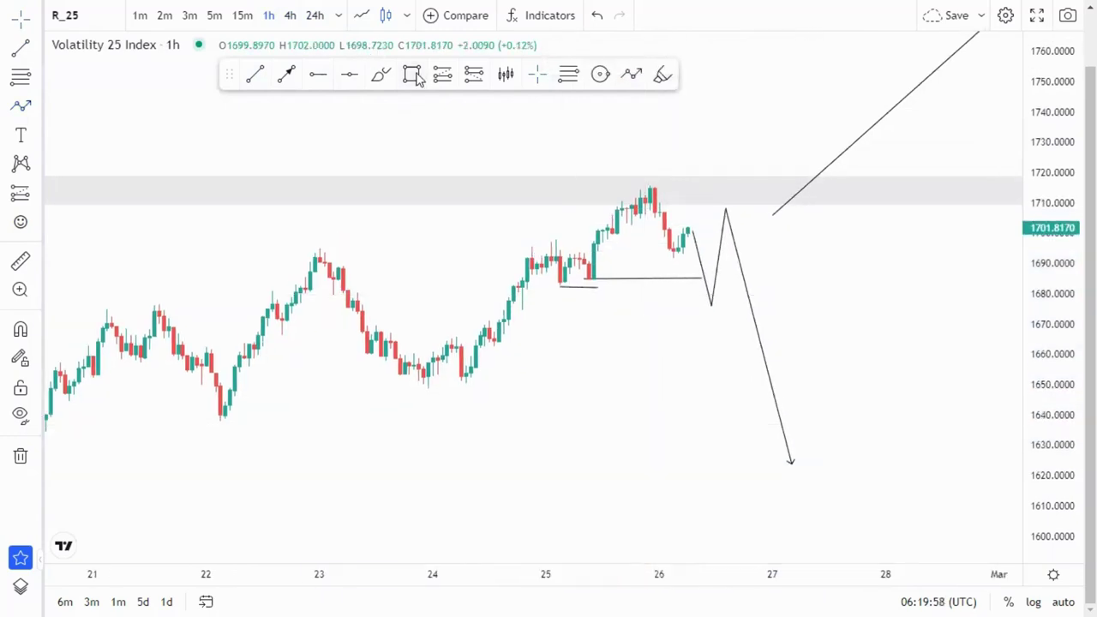
# Draw a small supply zone rectangle from 26 Feb 00:00 to 18:00 between about 1710.6 and 1705.
pyautogui.click(412, 74)
pyautogui.moveTo(659, 202); pyautogui.dragTo(741, 219)
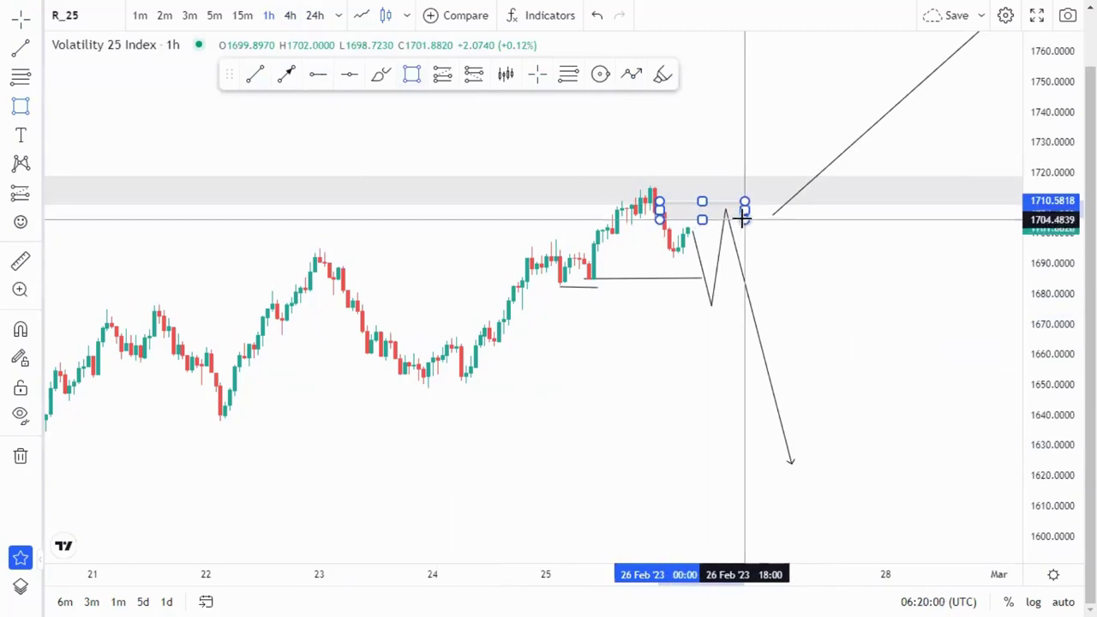
pyautogui.click(740, 336)
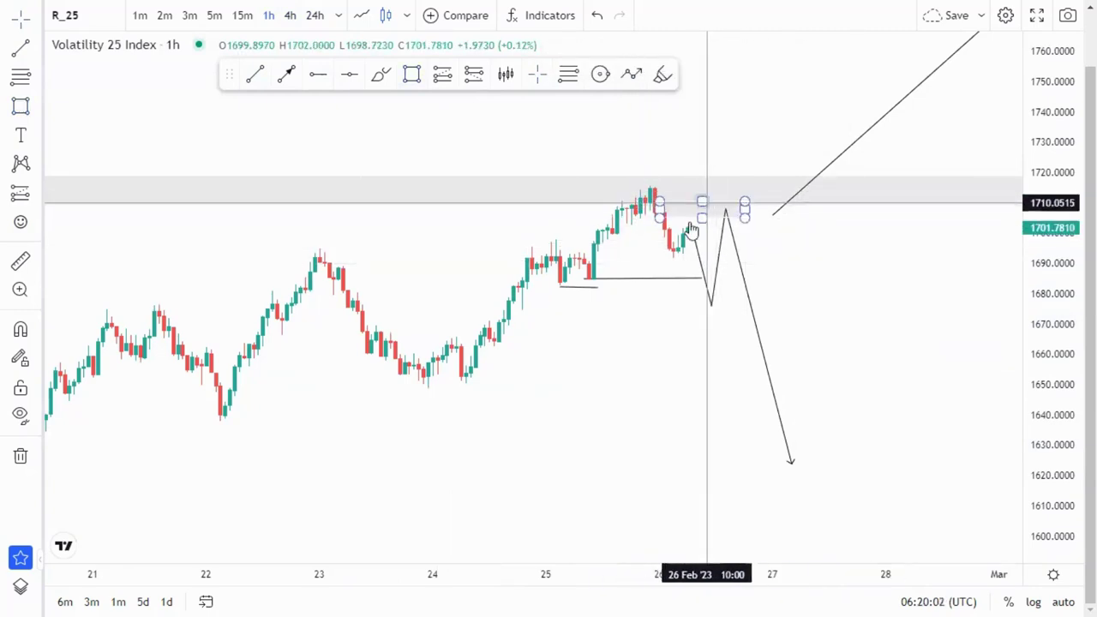
# Place a short position at the path's upper turn with entry at 1704.9608 and its stop at 1719.4232.
pyautogui.scroll(-3, 754, 266)
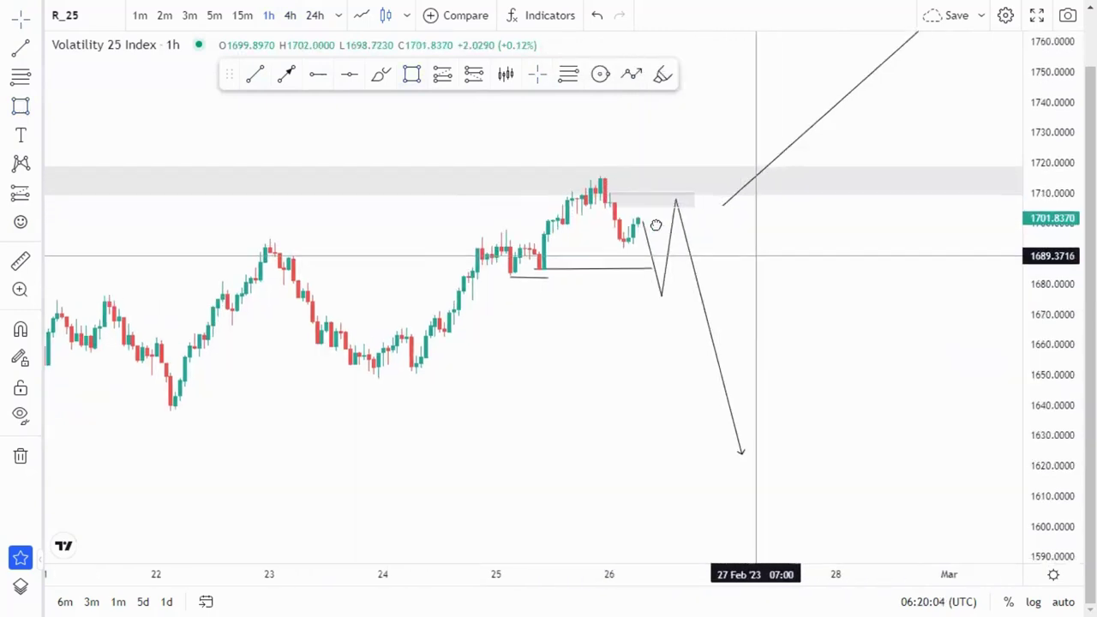
pyautogui.moveTo(1062, 166); pyautogui.dragTo(1059, 270)
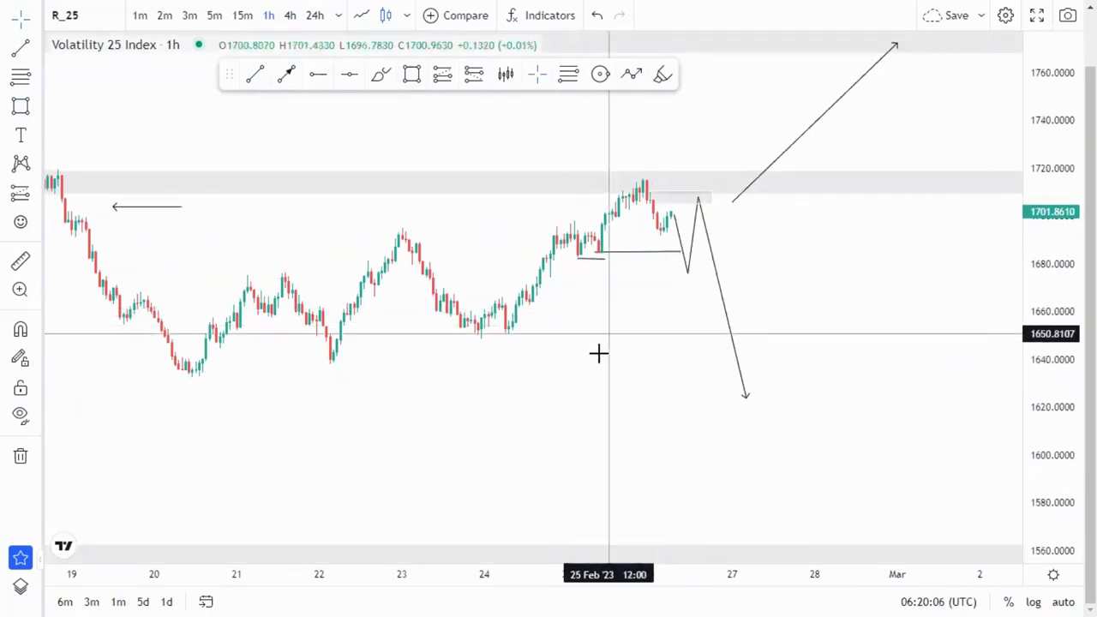
pyautogui.moveTo(598, 351); pyautogui.dragTo(576, 324)
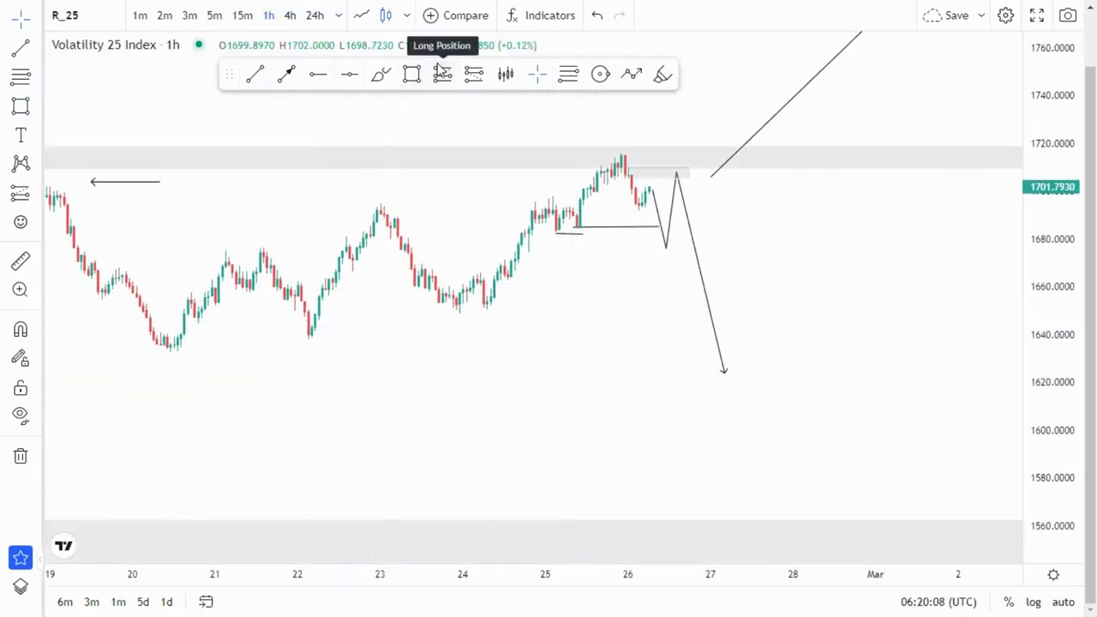
pyautogui.click(679, 177)
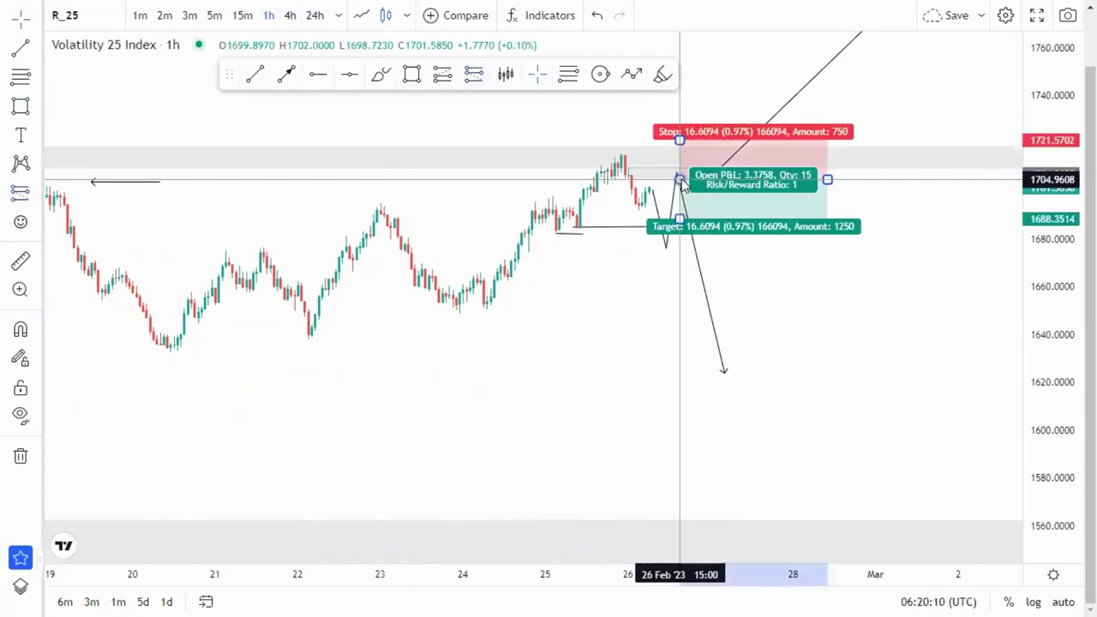
pyautogui.moveTo(676, 163); pyautogui.dragTo(678, 168)
pyautogui.click(579, 314)
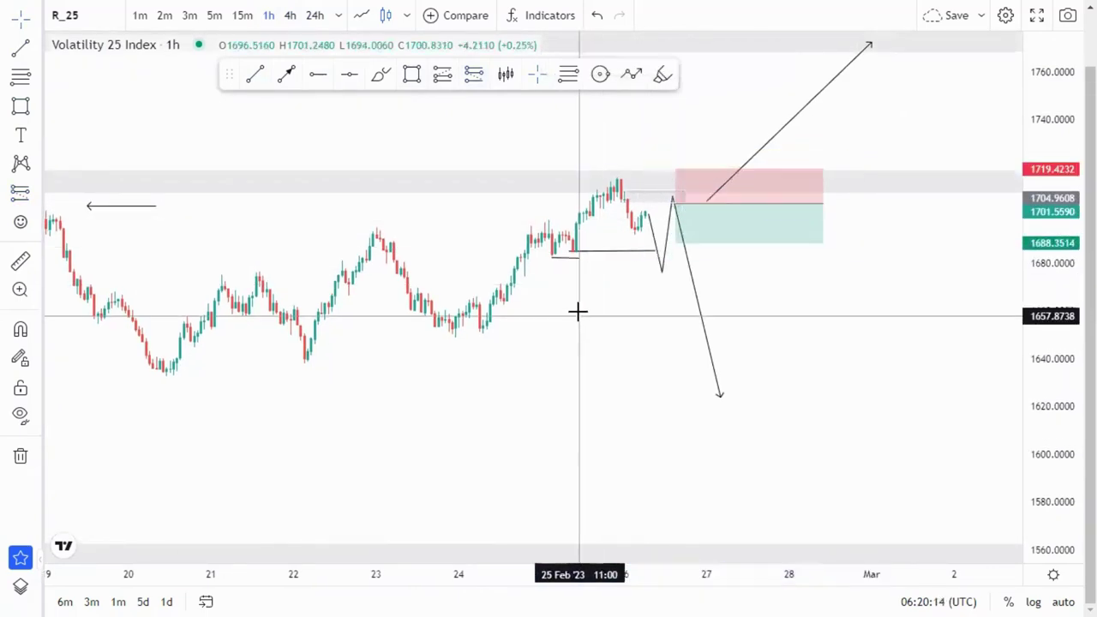
# Move the rising arrow's tip to about 1768.5 on 27 Feb and draw a falling arrow from there to about 1621.2 on 28 Feb.
pyautogui.moveTo(573, 324); pyautogui.dragTo(546, 378)
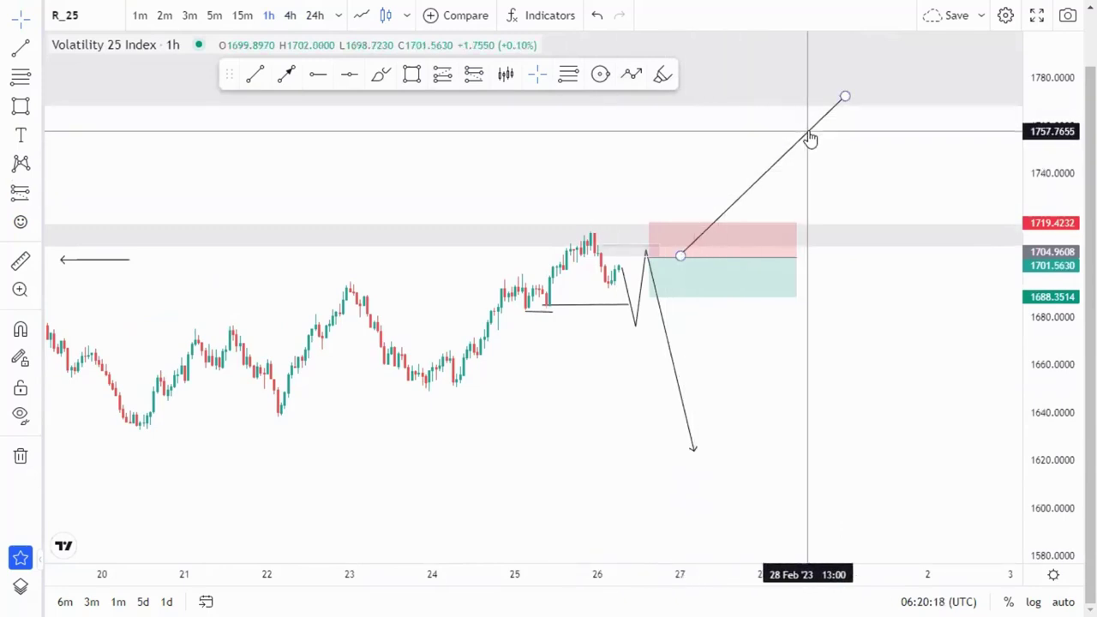
pyautogui.moveTo(843, 97); pyautogui.dragTo(716, 108)
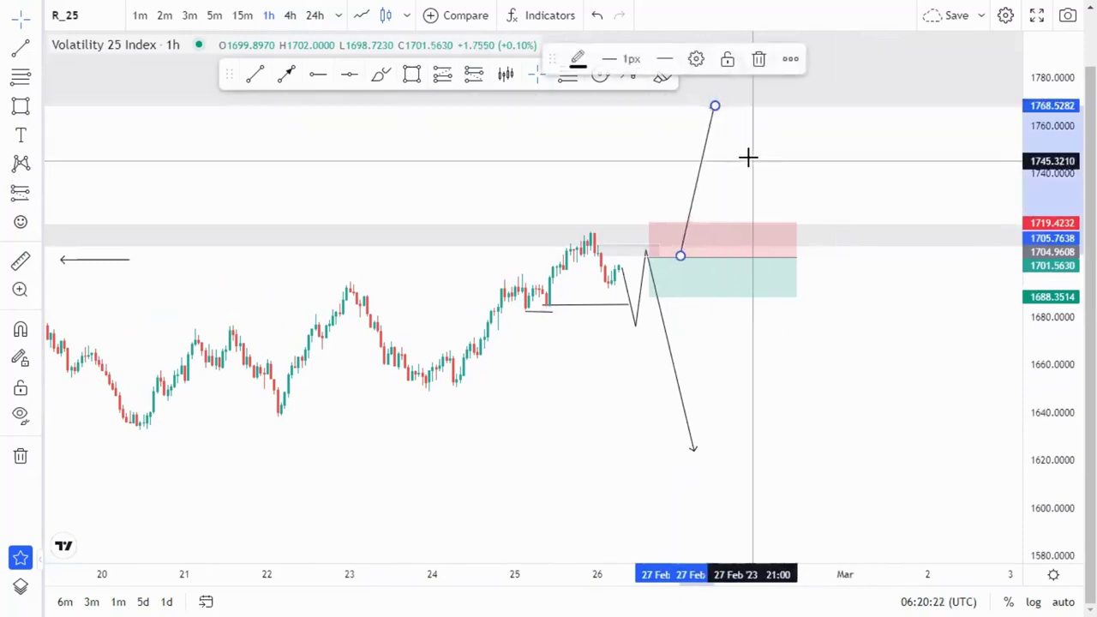
pyautogui.click(537, 108)
pyautogui.click(718, 107)
pyautogui.click(840, 455)
pyautogui.click(621, 374)
pyautogui.moveTo(770, 393); pyautogui.dragTo(621, 374)
pyautogui.scroll(-2, 715, 373)
pyautogui.scroll(2, 710, 372)
# Delete the long falling arrow and the rising arrow that meet at the upper supply zone.
pyautogui.click(661, 310)
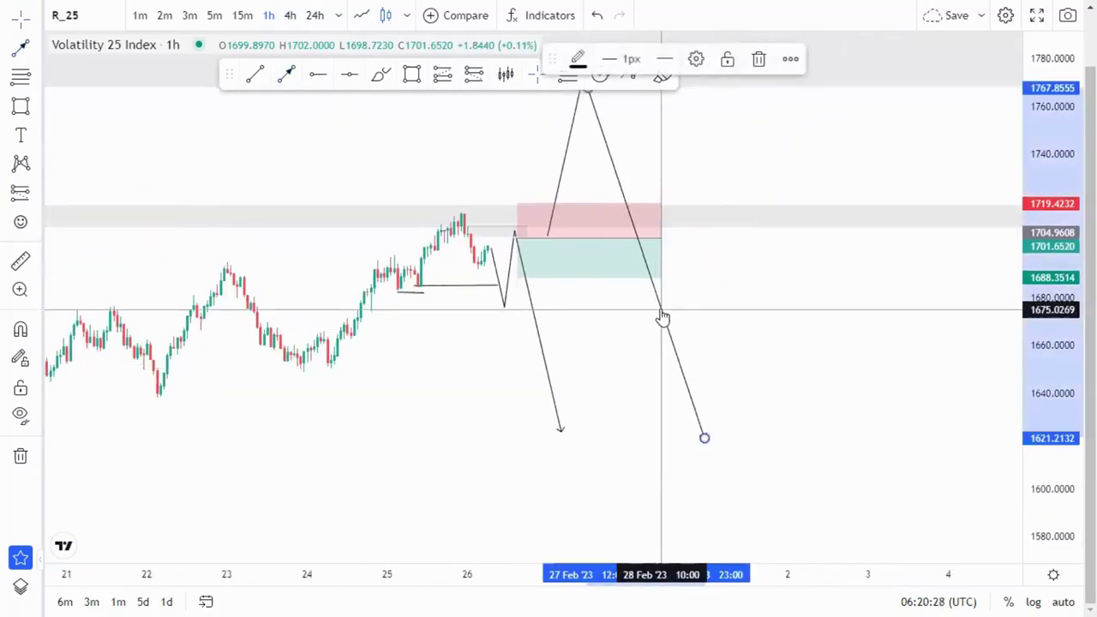
pyautogui.press('Delete')
pyautogui.click(569, 152)
pyautogui.press('Delete')
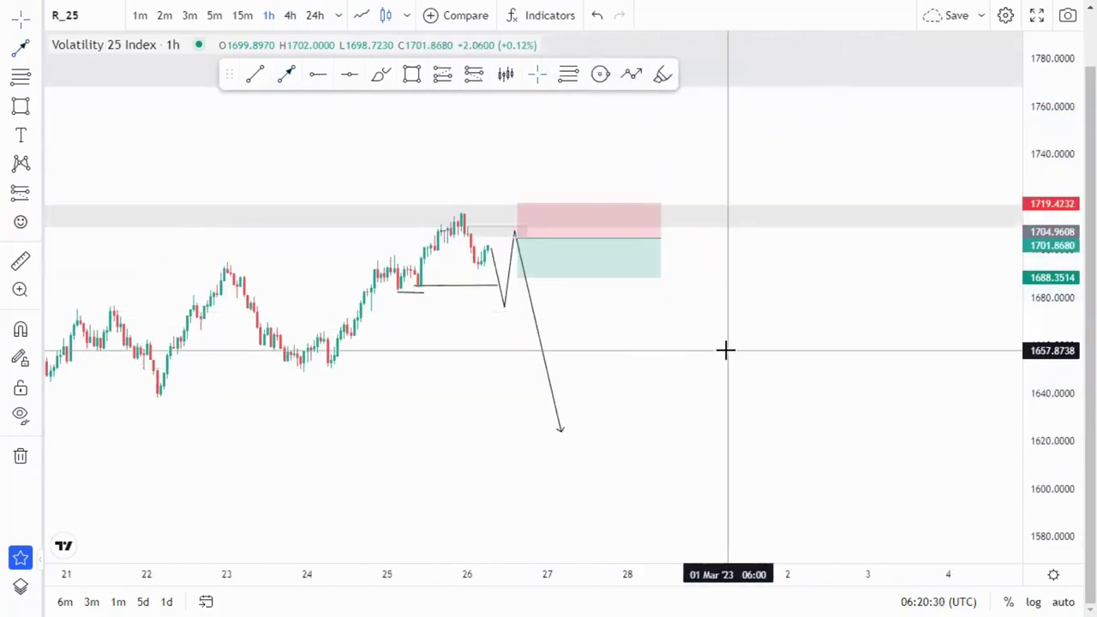
# Extend the short position's target down to 1562.2278 at the upper edge of the lower demand zone.
pyautogui.scroll(-3, 725, 350)
pyautogui.moveTo(563, 378); pyautogui.dragTo(710, 350)
pyautogui.moveTo(1030, 266); pyautogui.dragTo(1030, 369)
pyautogui.moveTo(700, 392); pyautogui.dragTo(651, 361)
pyautogui.moveTo(751, 230); pyautogui.dragTo(757, 444)
pyautogui.moveTo(571, 365); pyautogui.dragTo(789, 364)
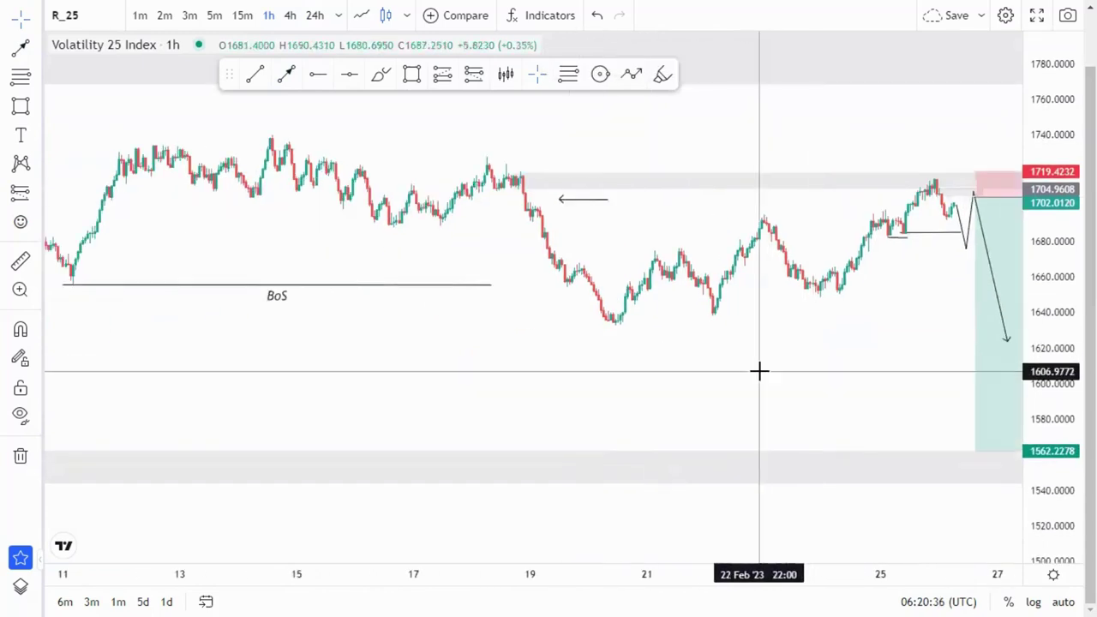
# Set the short position's target to 1601.5530, level with the SS line.
pyautogui.scroll(-8, 471, 341)
pyautogui.scroll(-2, 550, 376)
pyautogui.moveTo(517, 376); pyautogui.dragTo(438, 365)
pyautogui.click(935, 442)
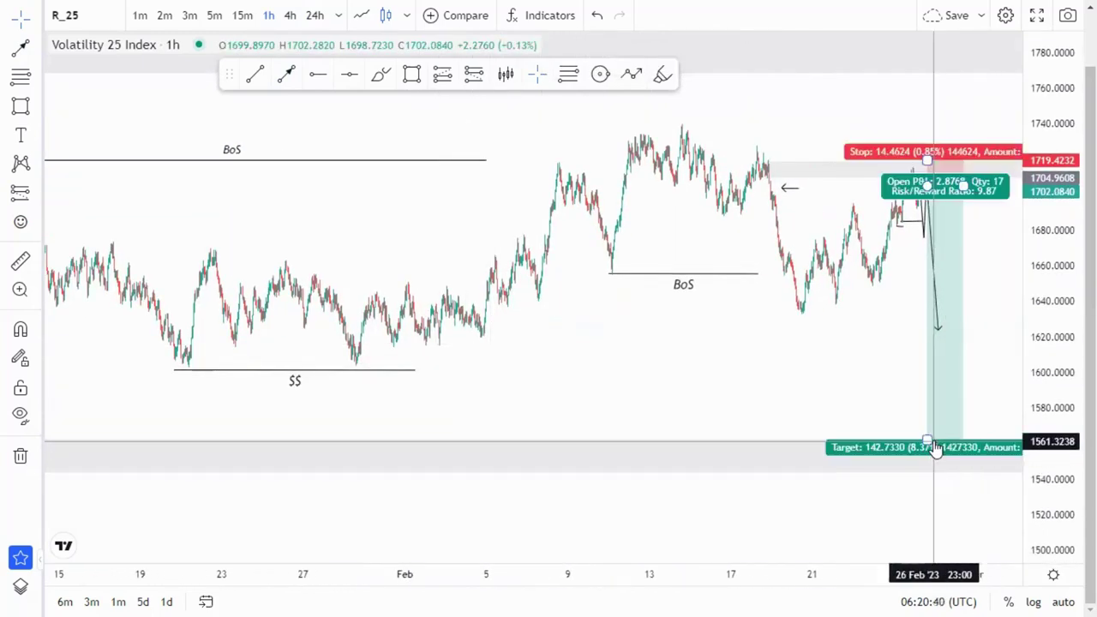
pyautogui.moveTo(929, 438); pyautogui.dragTo(930, 380)
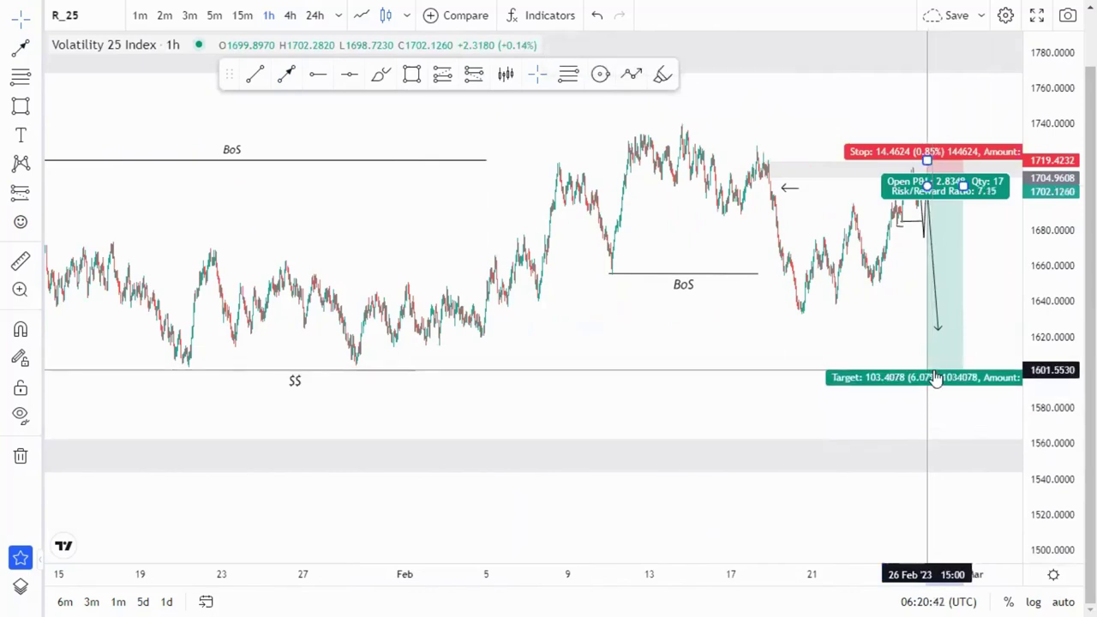
# Move the start of the longer 25 Feb support line to the candle low at about 1683.9 and level its other end.
pyautogui.moveTo(685, 371); pyautogui.dragTo(572, 375)
pyautogui.scroll(5, 720, 417)
pyautogui.moveTo(1042, 303); pyautogui.dragTo(1036, 95)
pyautogui.scroll(3, 884, 340)
pyautogui.moveTo(385, 369); pyautogui.dragTo(641, 369)
pyautogui.scroll(3, 713, 344)
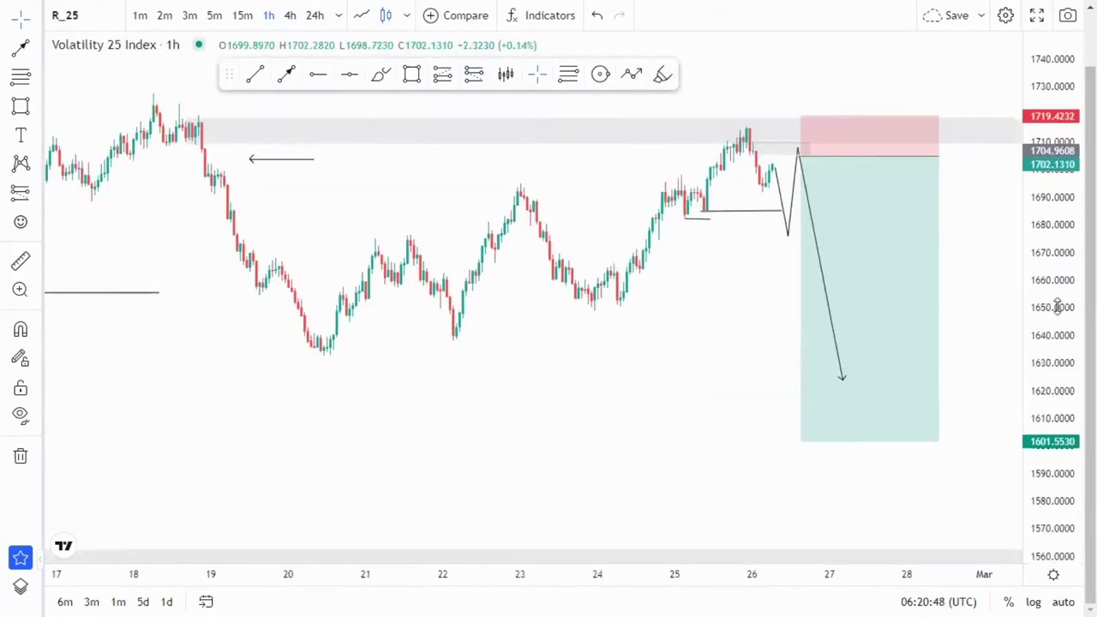
pyautogui.moveTo(1058, 254); pyautogui.dragTo(1052, 369)
pyautogui.scroll(2, 502, 321)
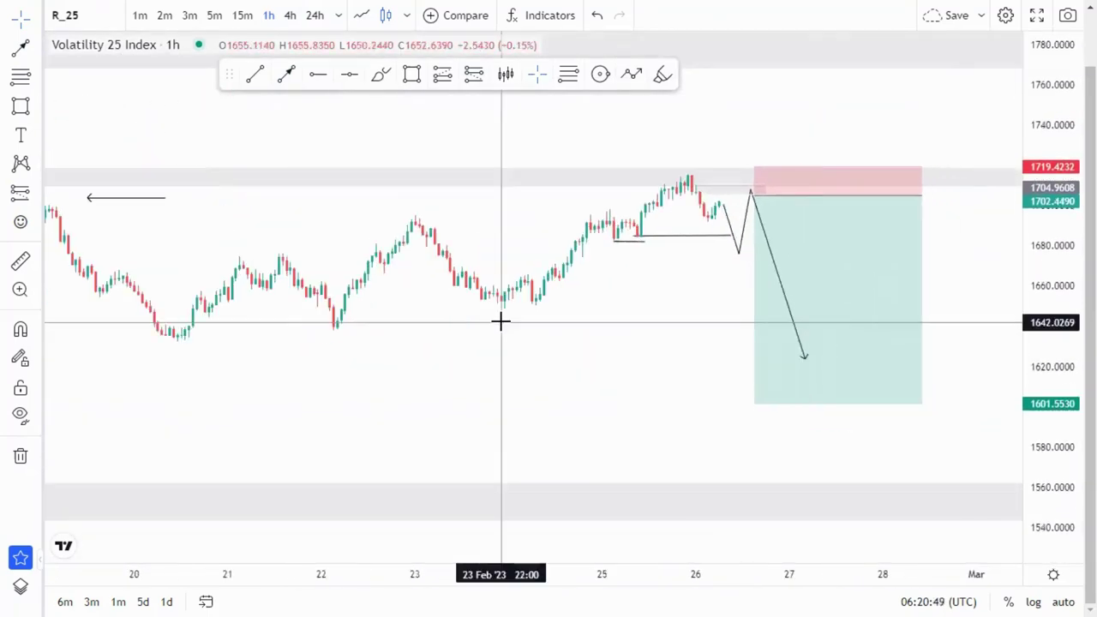
pyautogui.click(637, 241)
pyautogui.moveTo(642, 241); pyautogui.dragTo(642, 243)
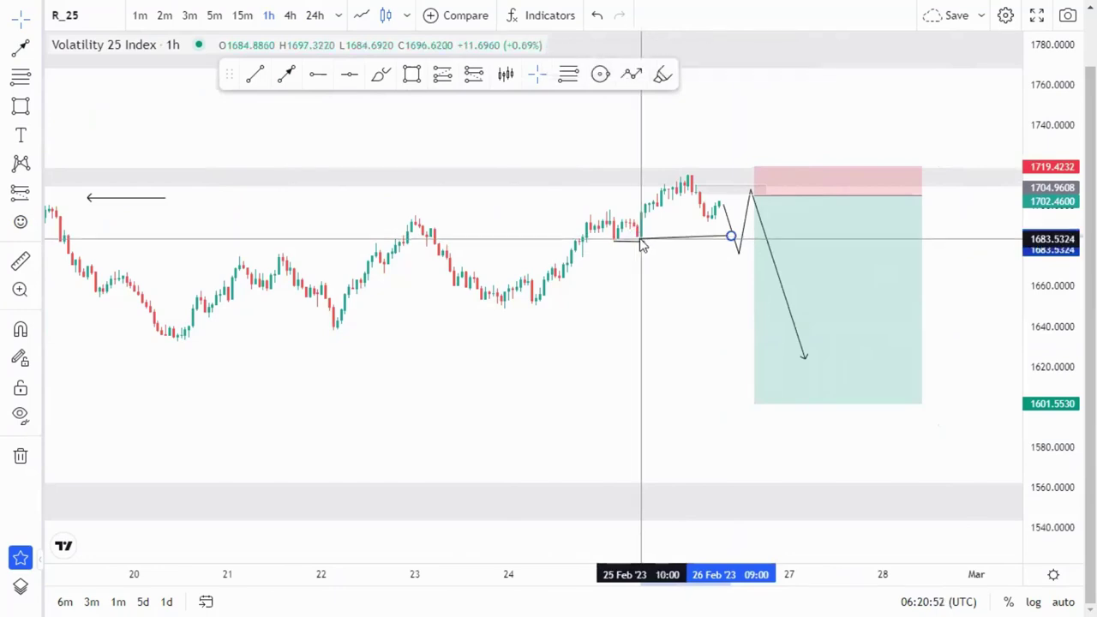
pyautogui.click(677, 266)
pyautogui.click(731, 237)
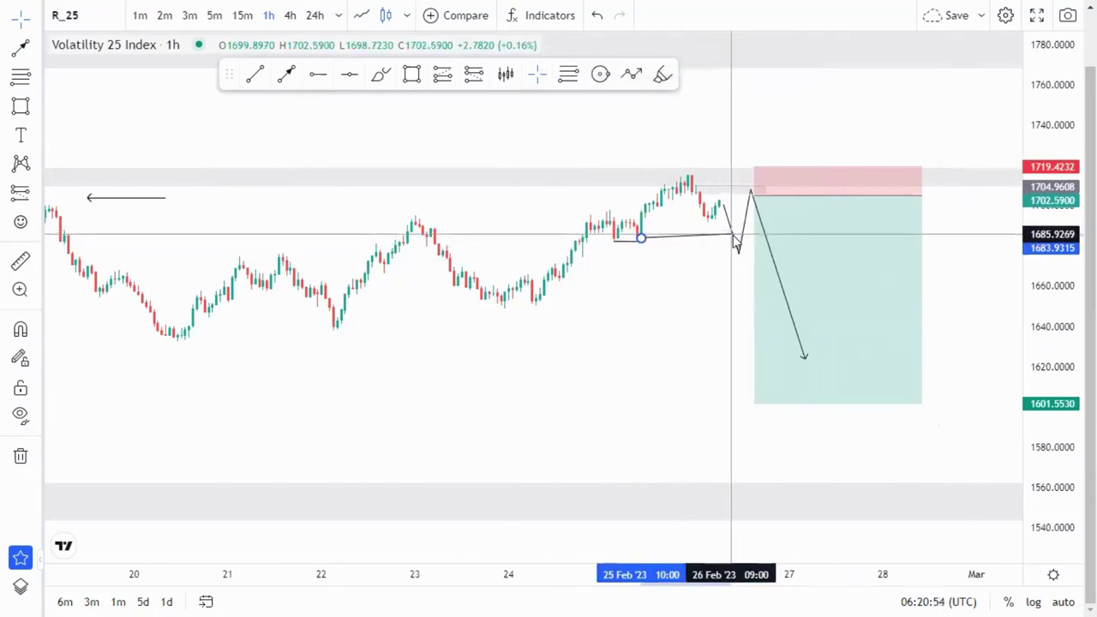
pyautogui.click(656, 271)
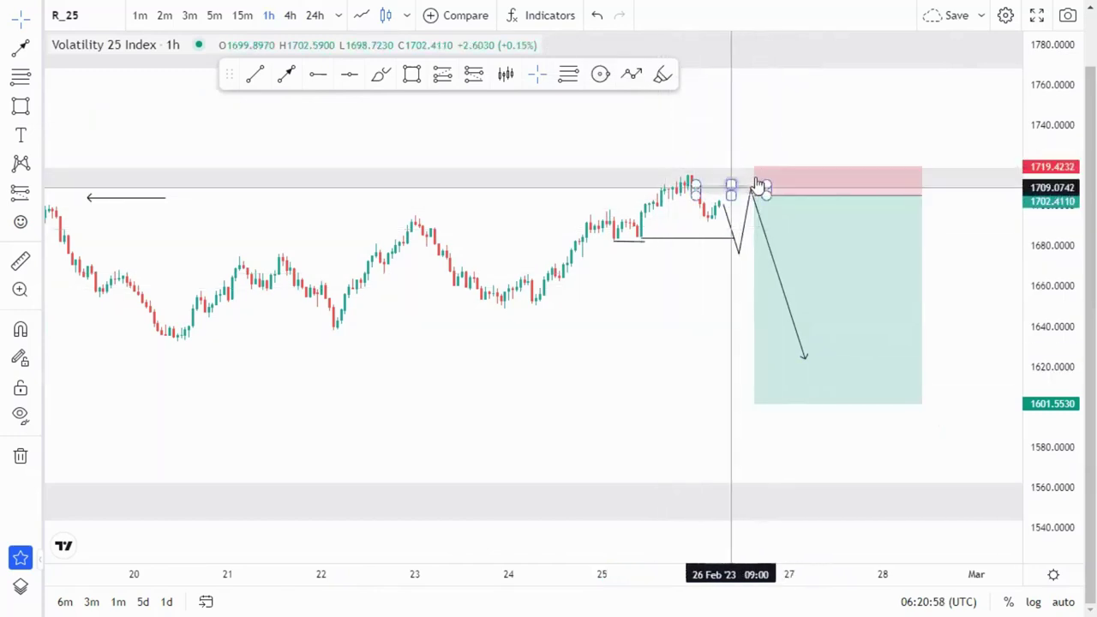
pyautogui.scroll(-2, 649, 313)
pyautogui.scroll(-1, 649, 313)
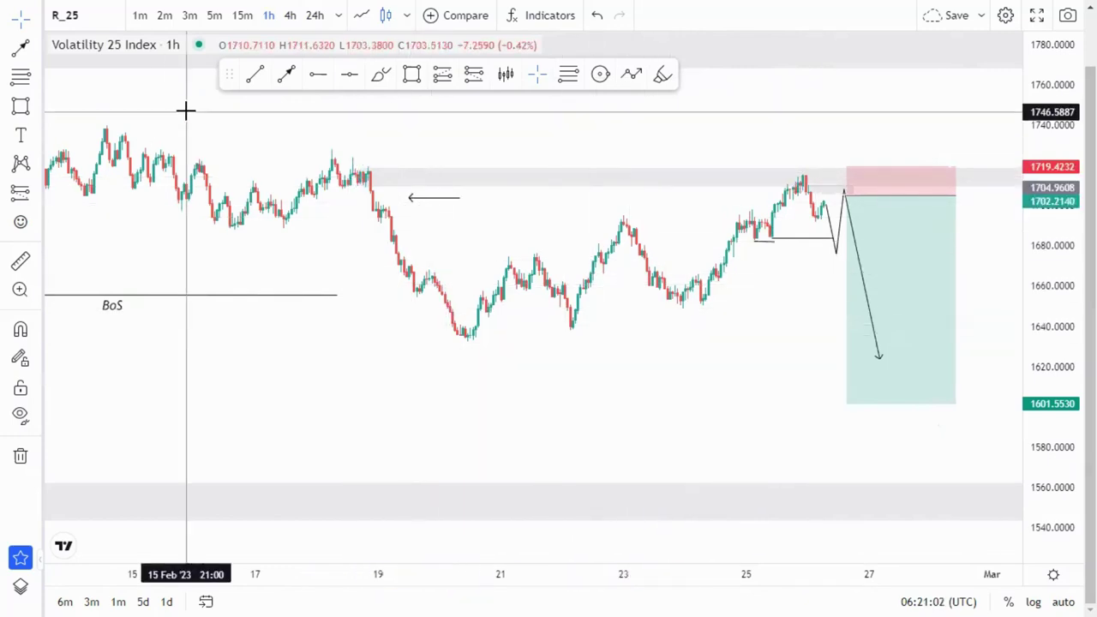